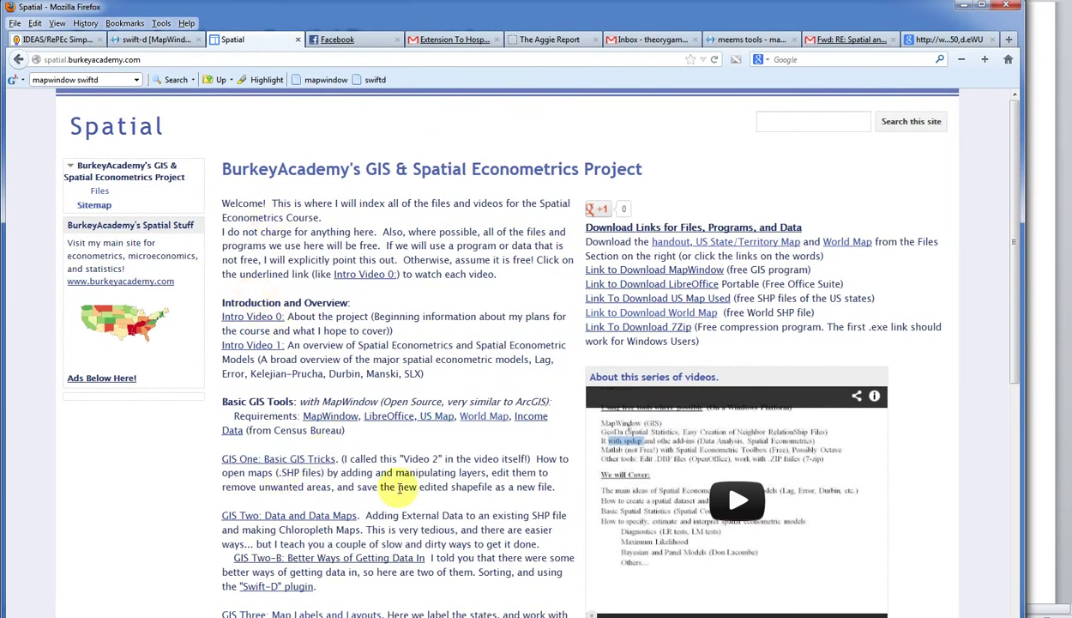
Step: Scroll to the GIS Two-B entry on the Spatial page and highlight its video title
scroll(321, 476, "down", 4)
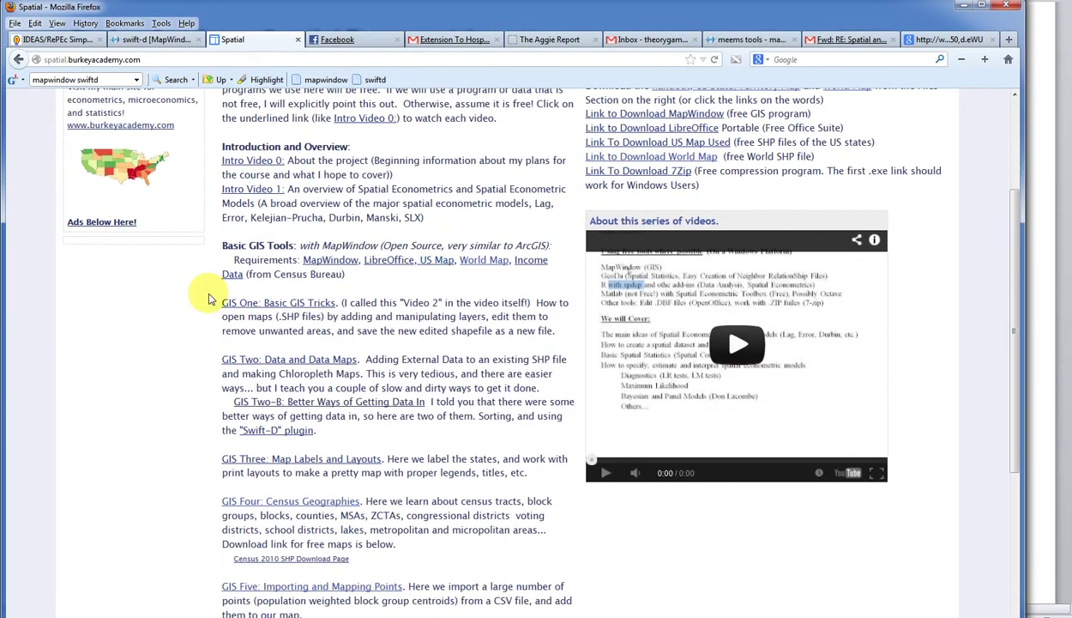
scroll(252, 374, "up", 4)
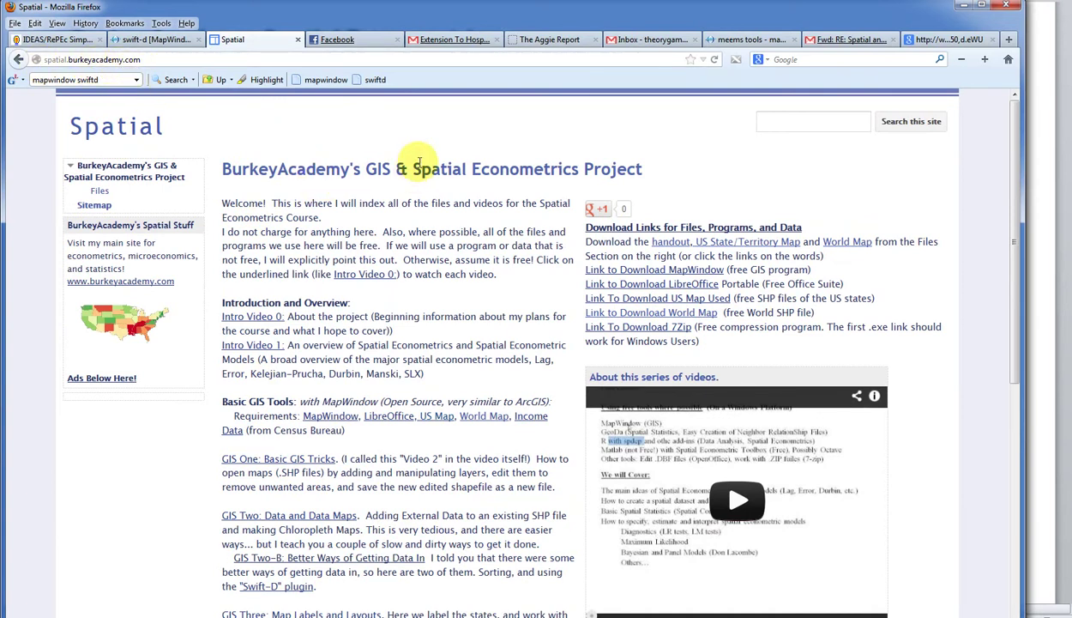
scroll(419, 163, "down", 6)
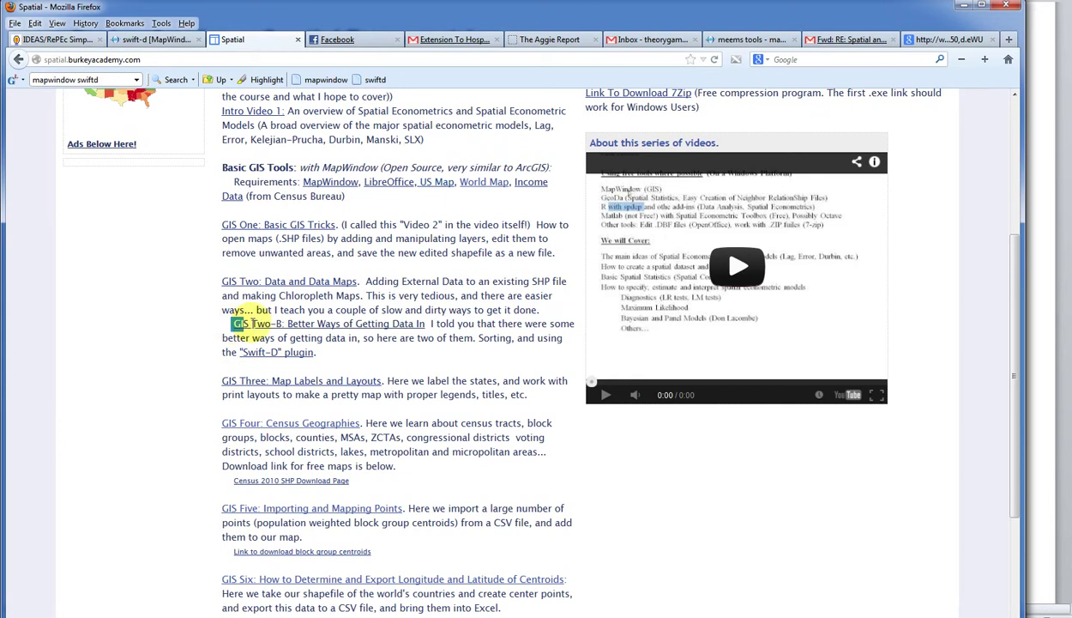
left_click_drag(251, 324, 427, 325)
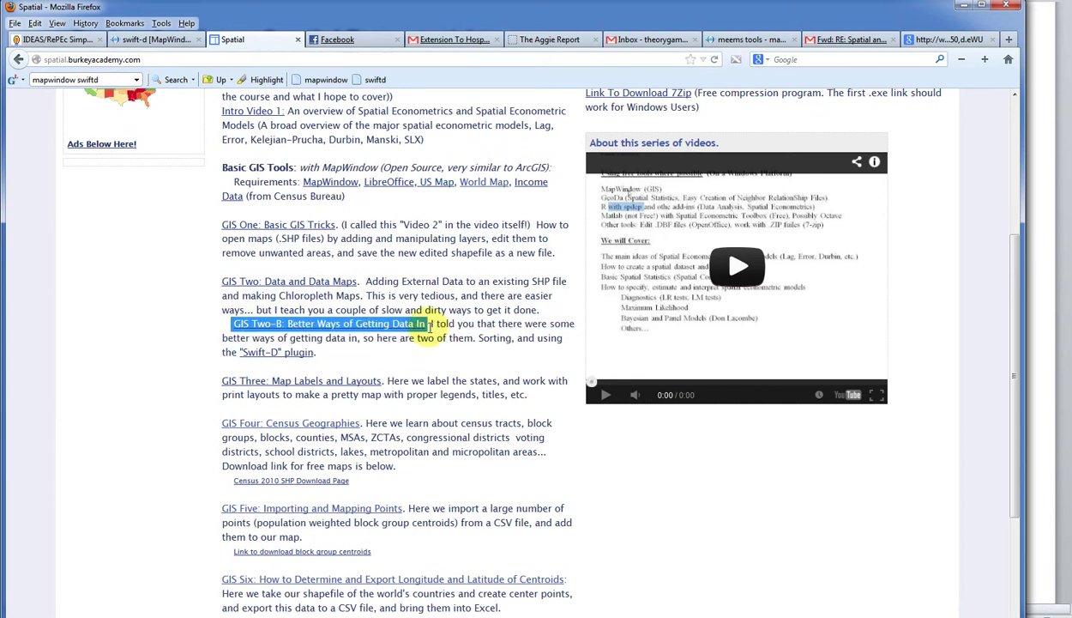
left_click(409, 362)
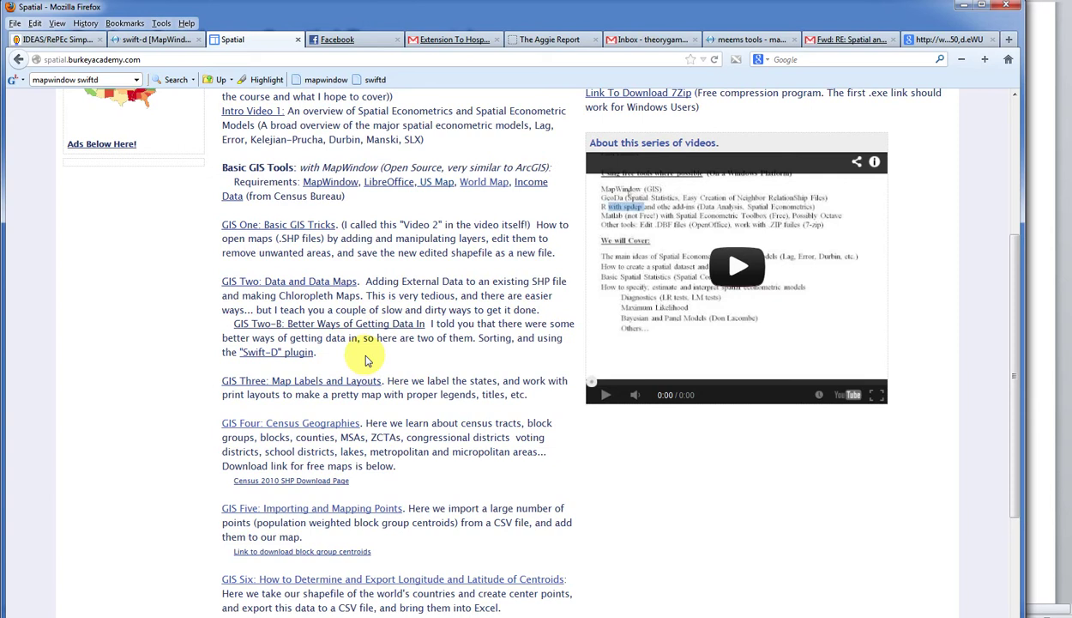
Step: Zoom the page text in with Ctrl++, then minimize Firefox to reveal the lesson outline
key("ctrl+plus")
key("ctrl+plus")
scroll(369, 361, "down", 5)
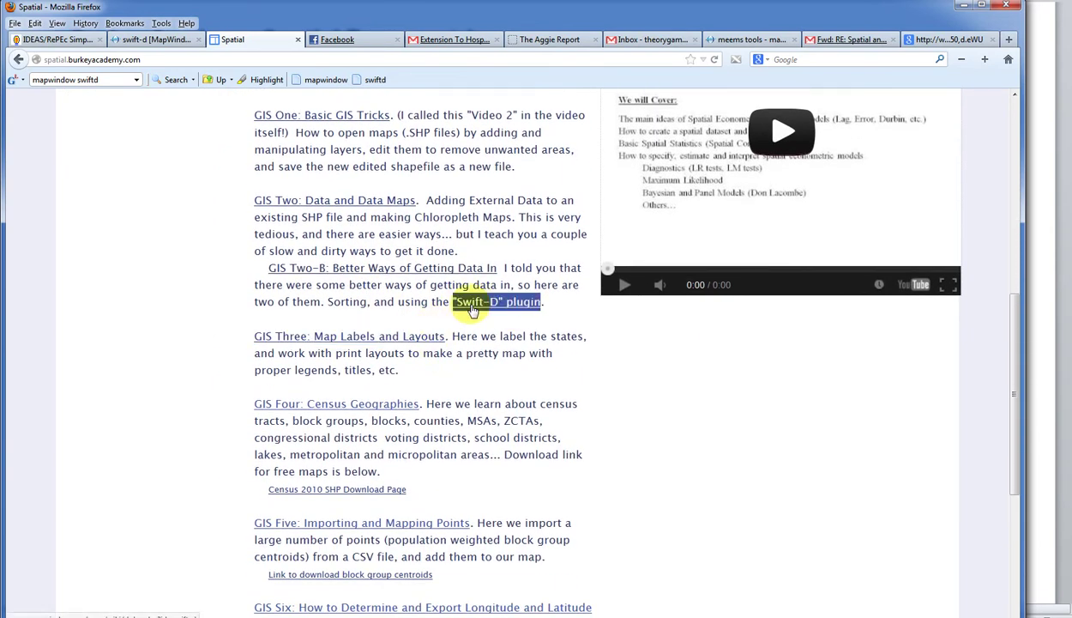
left_click_drag(397, 287, 409, 292)
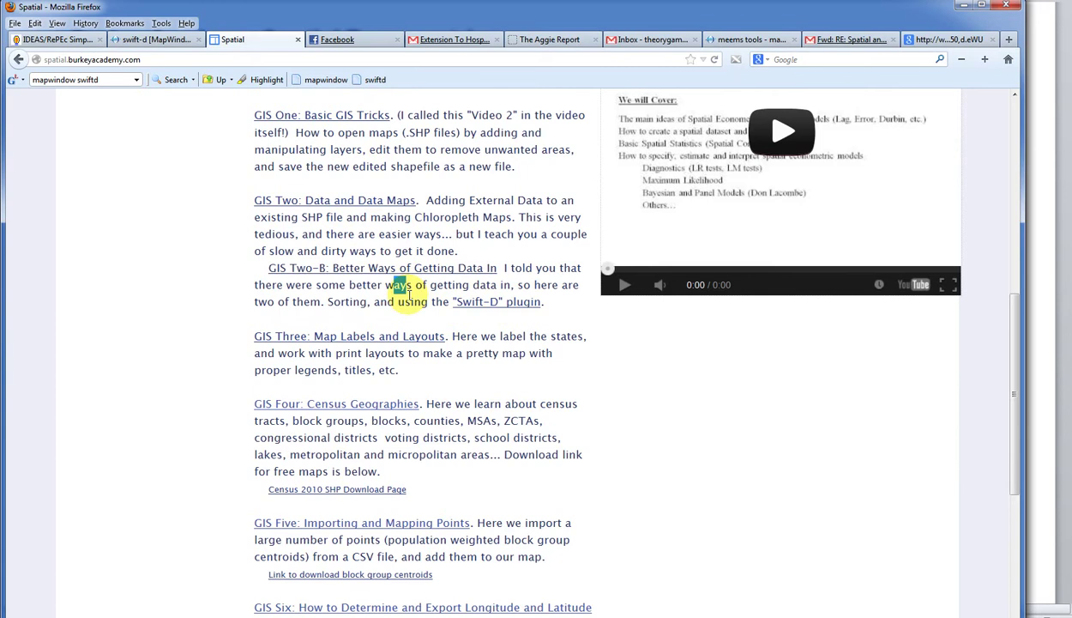
left_click(963, 7)
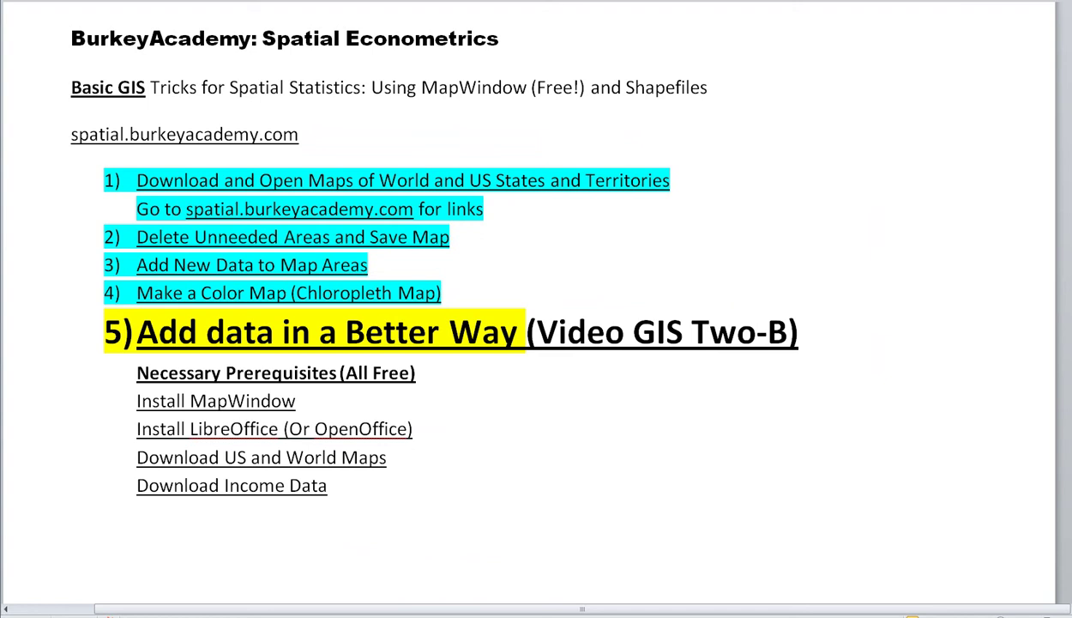
Step: Bring the MapWindow US states map forward and open the Lower48NEW layer's options menu
left_click(701, 616)
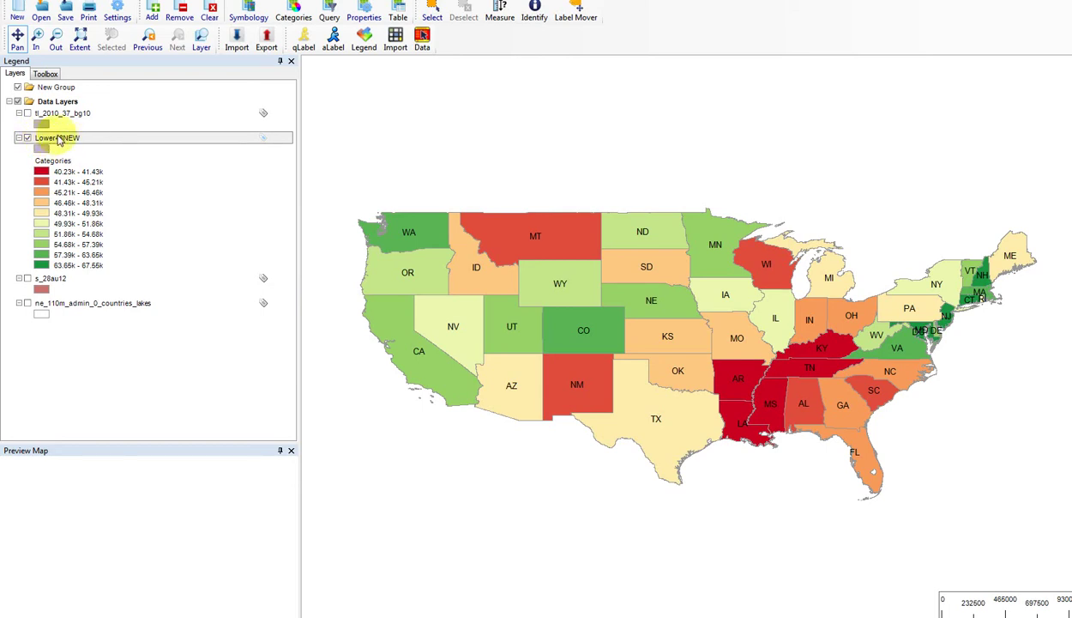
right_click(59, 142)
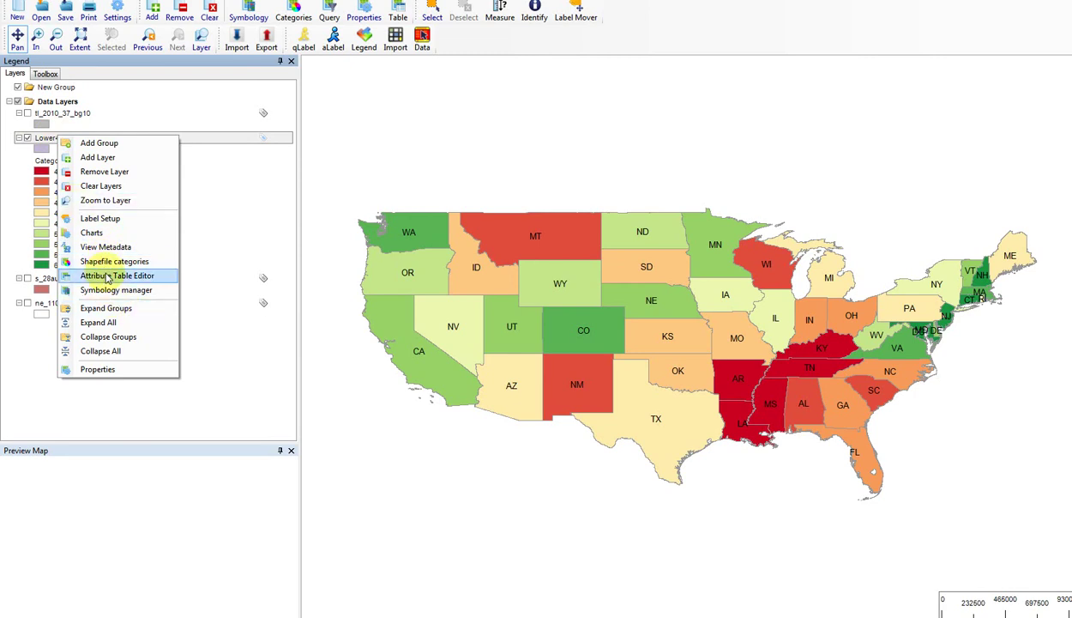
left_click(109, 276)
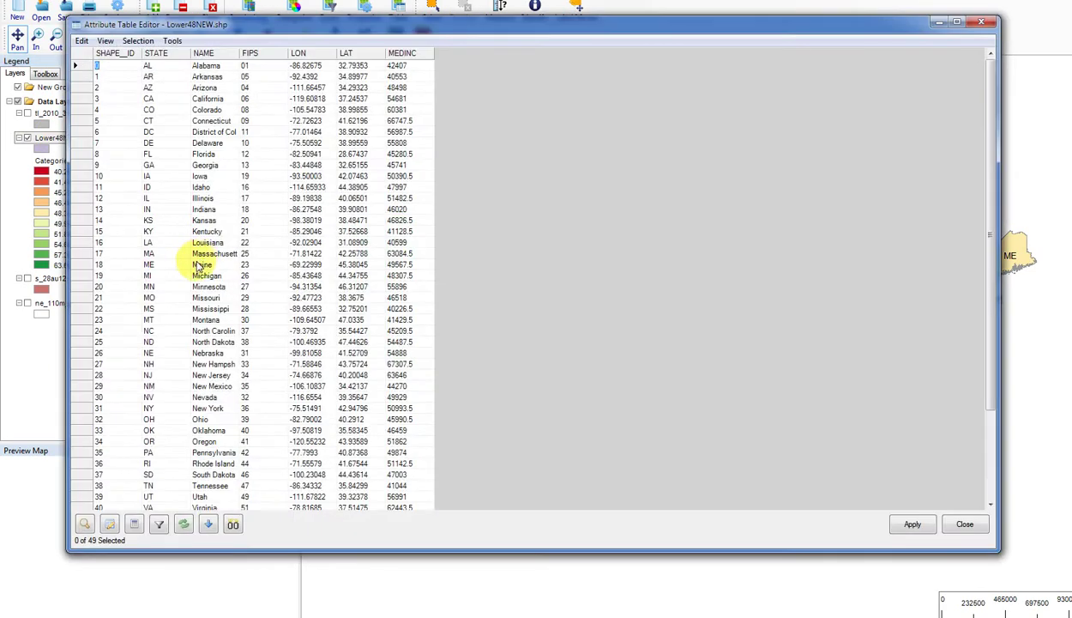
scroll(201, 266, "down", 3)
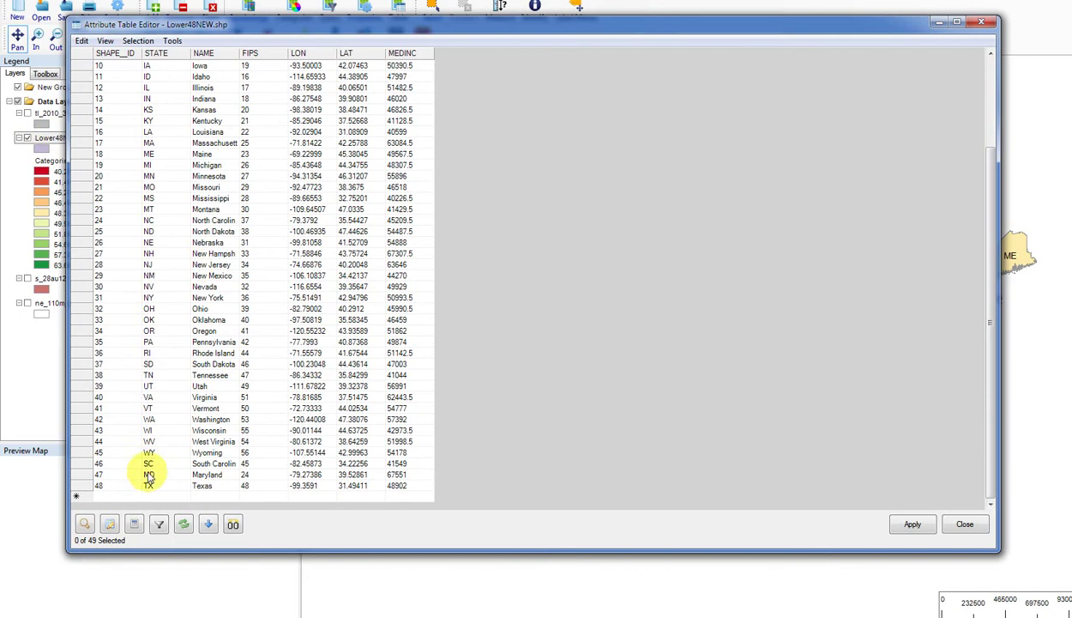
scroll(151, 441, "up", 3)
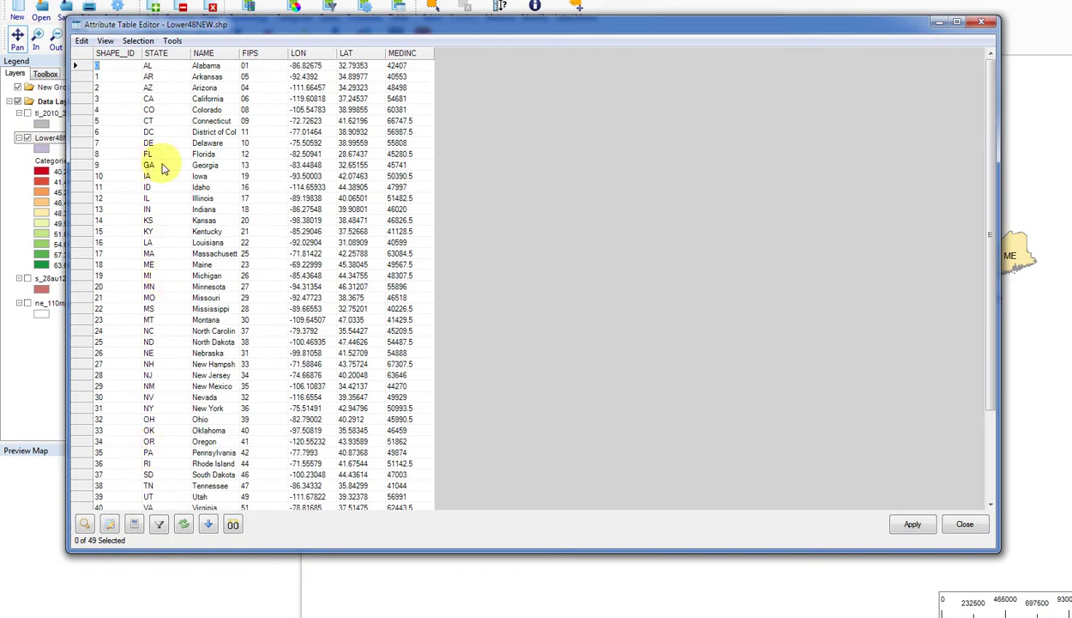
scroll(122, 251, "down", 3)
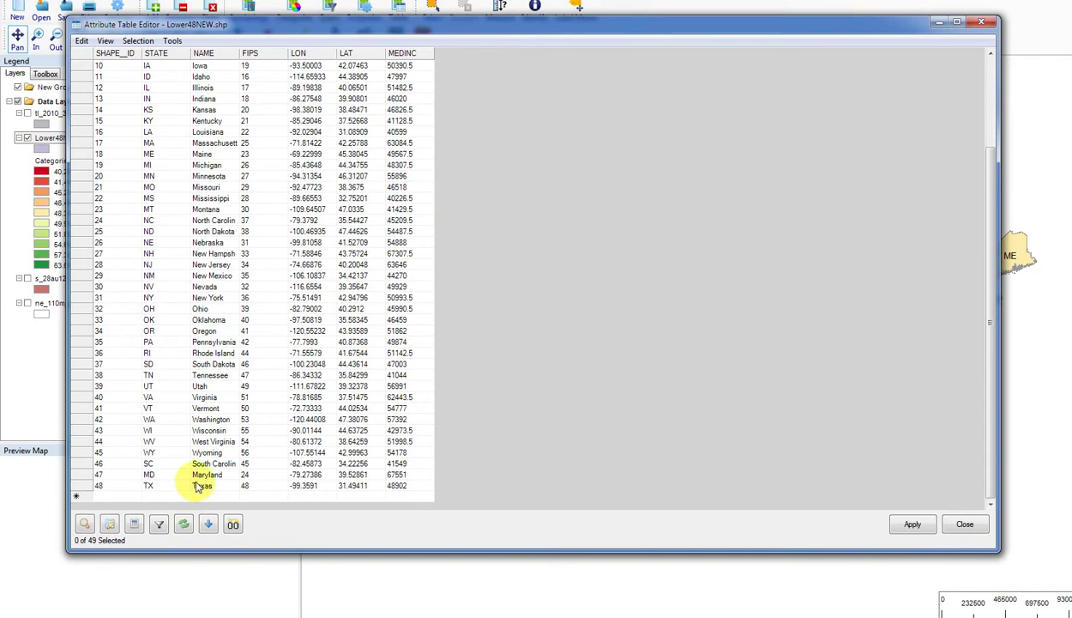
scroll(247, 399, "up", 3)
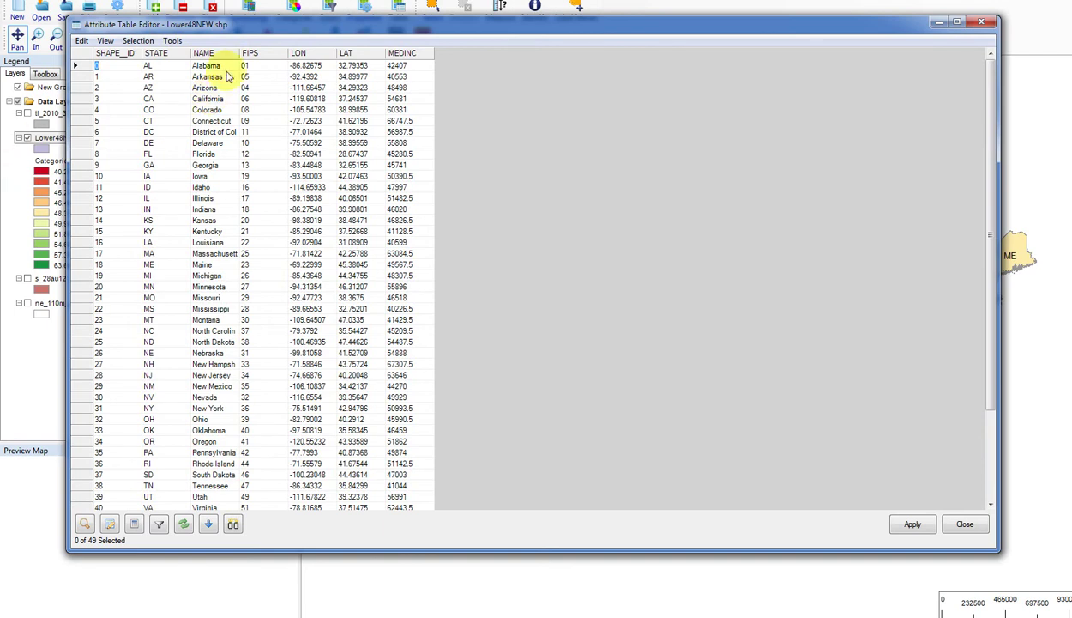
left_click(979, 21)
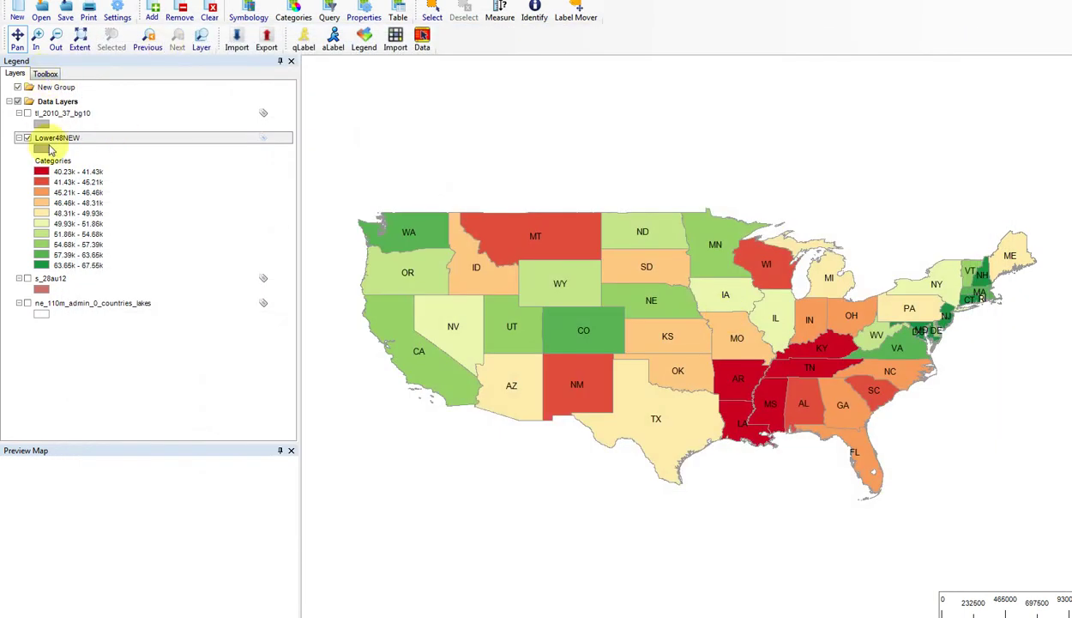
Step: Launch the Sort Shapefile tool from the Toolbox and move its dialog clear of the map
left_click(47, 75)
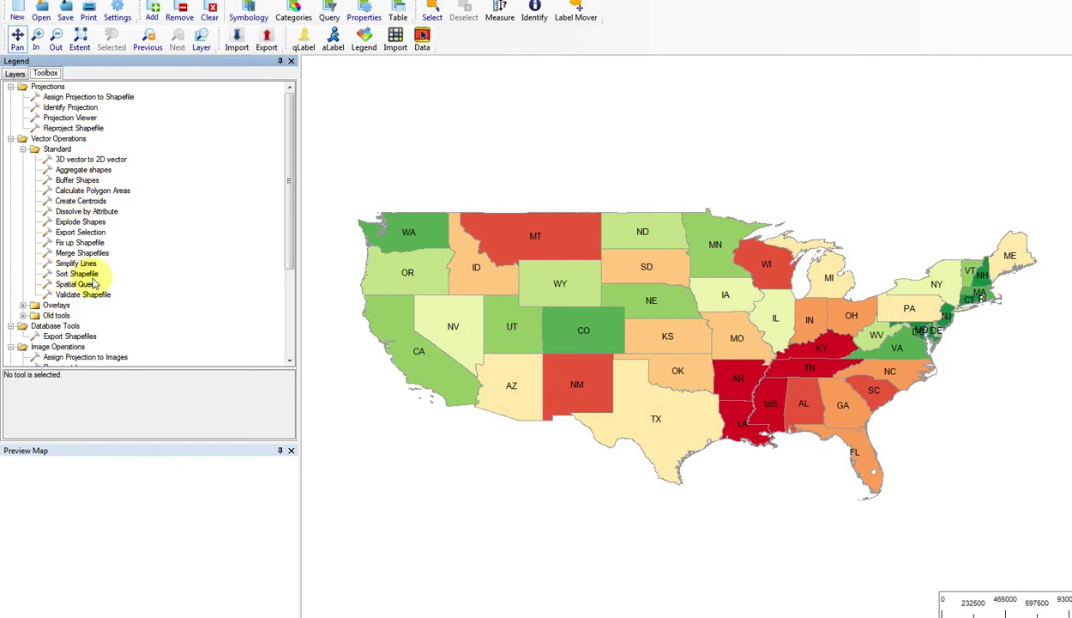
left_click(65, 276)
double_click(65, 276)
left_click_drag(492, 205, 248, 91)
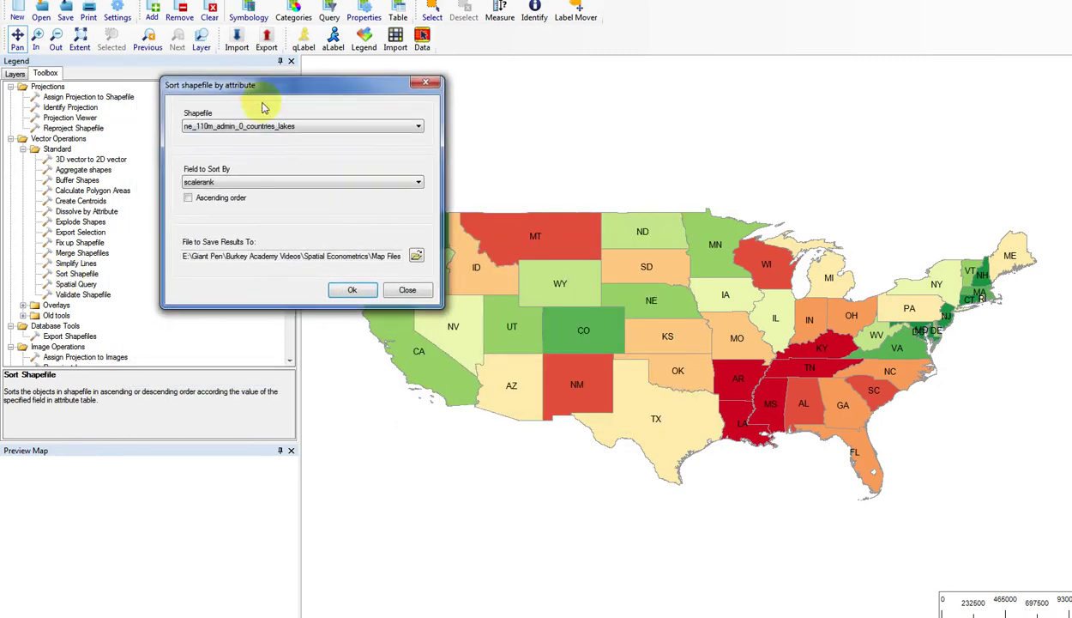
Step: Set the sort to shapefile Lower48NEW, field NAME, in ascending order
left_click(418, 126)
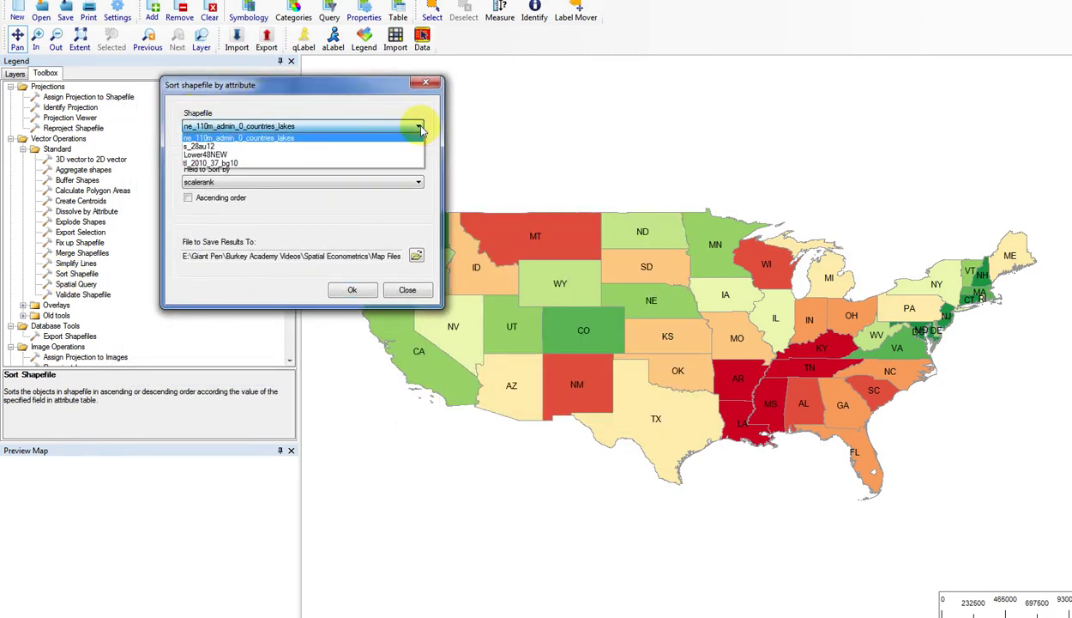
left_click(208, 155)
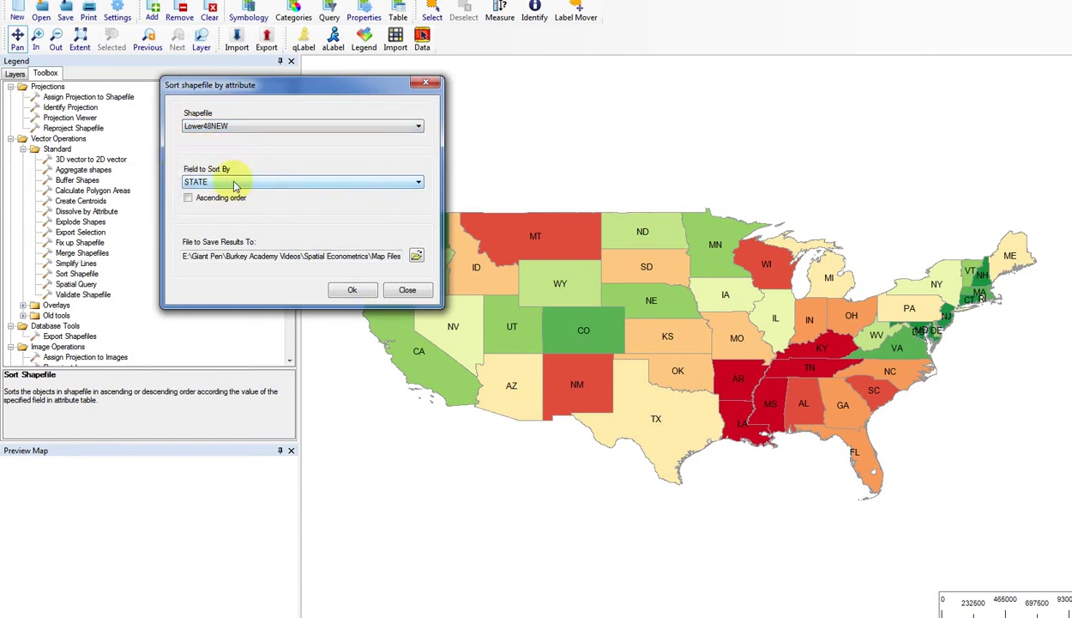
left_click(418, 182)
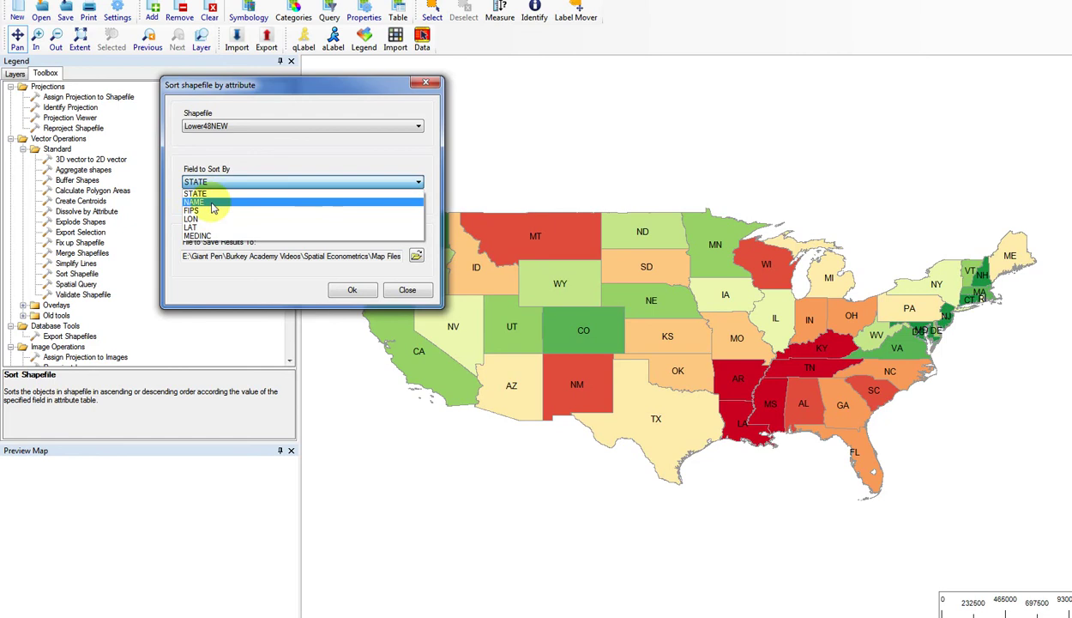
left_click(205, 201)
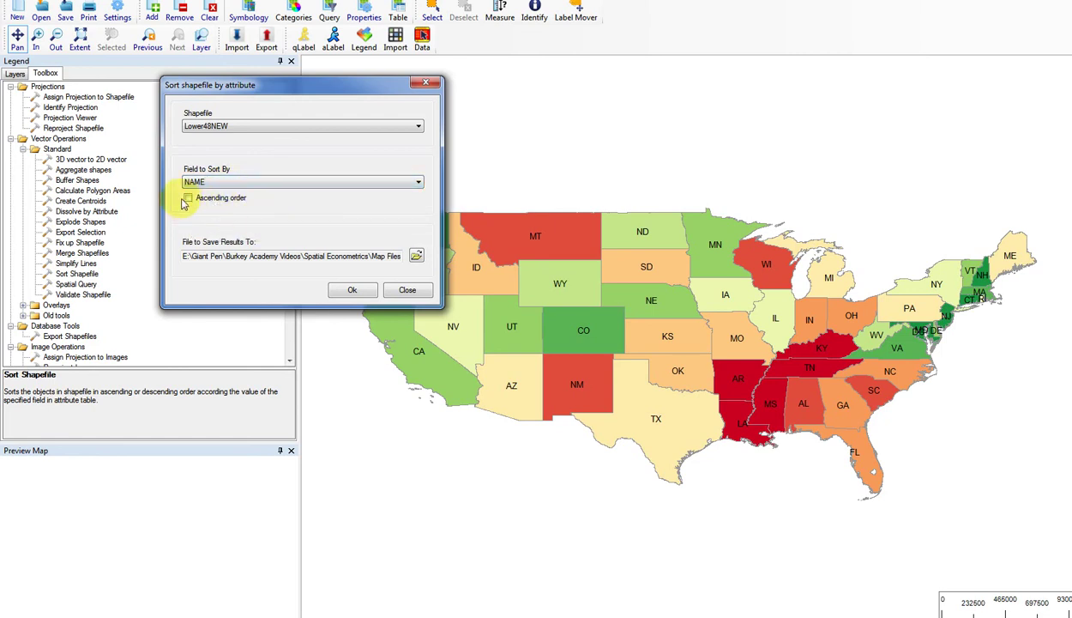
left_click(188, 197)
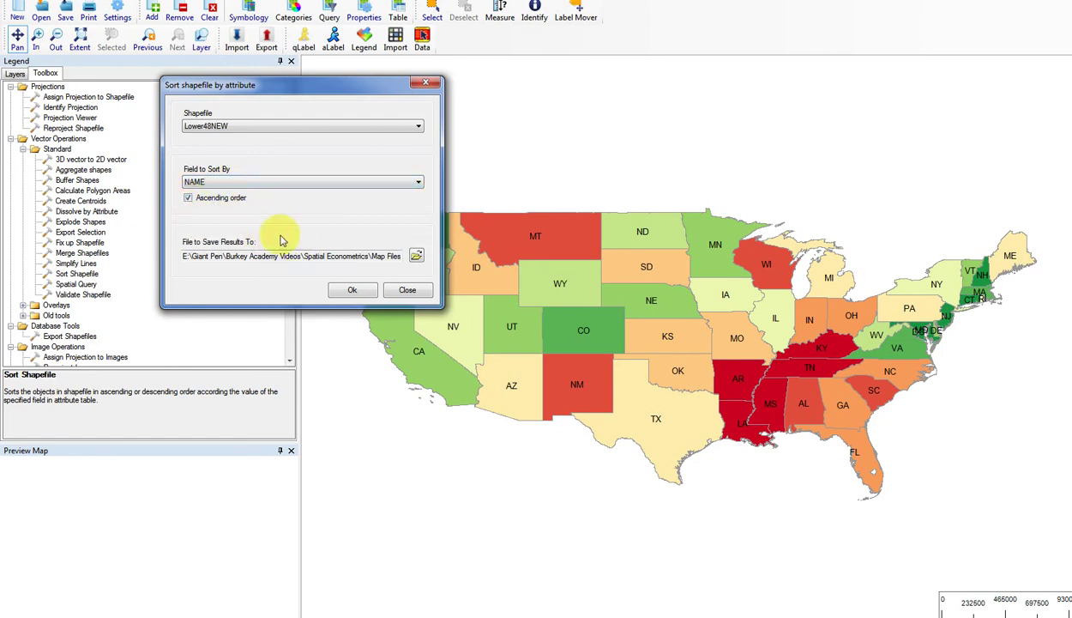
Step: Check that the output path ends in Lower48NEW_sort2.shp
left_click(365, 254)
key("End")
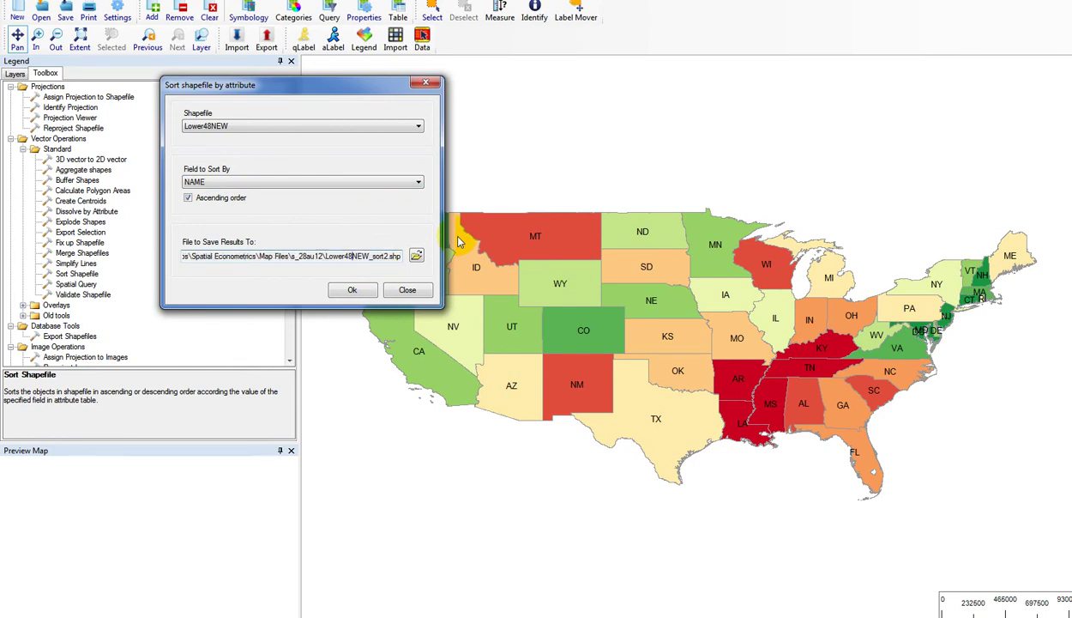
key("Left")
key("Left")
key("Left")
key("Left")
key("Left")
key("Left")
key("Left")
key("Left")
key("Right")
key("Right")
key("Right")
key("Right")
key("Right")
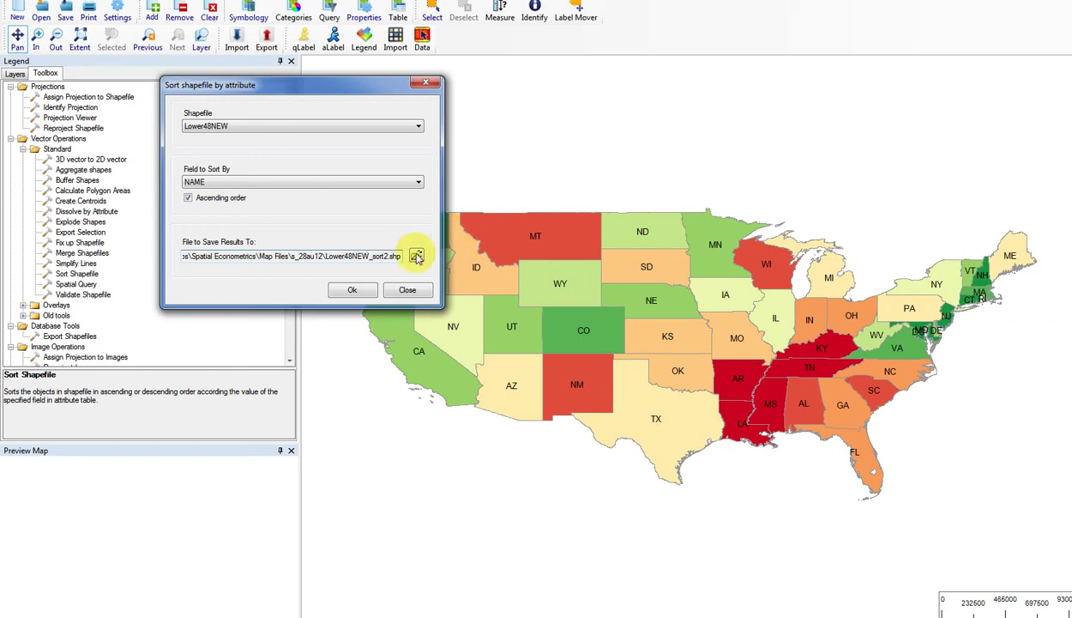
Step: Run the sort to create Lower48NEW_sort2 and decline adding it to the map
left_click(366, 292)
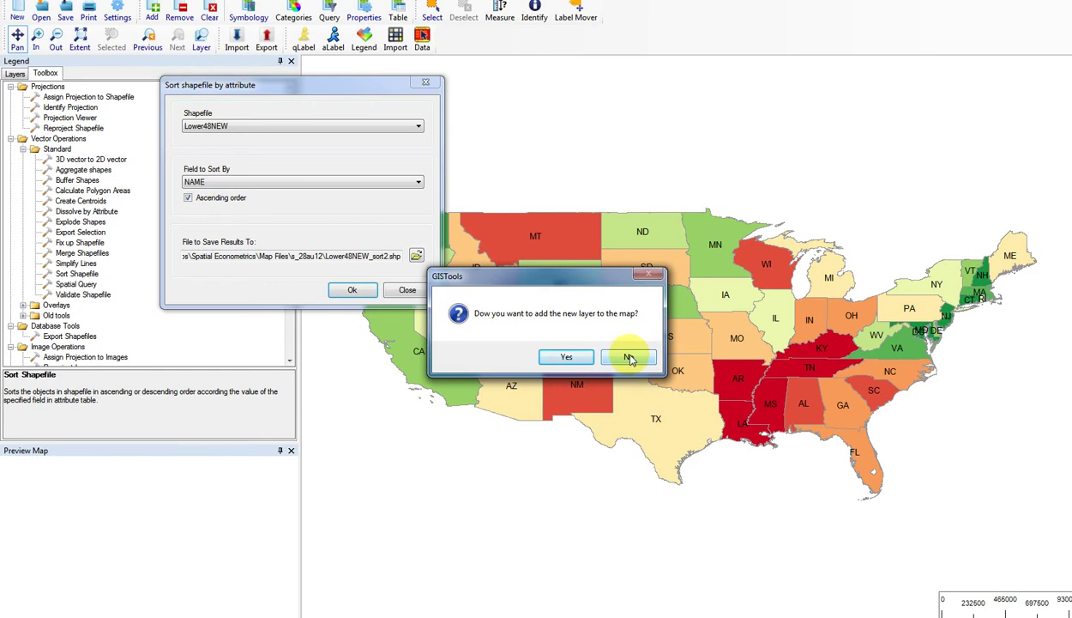
left_click(629, 358)
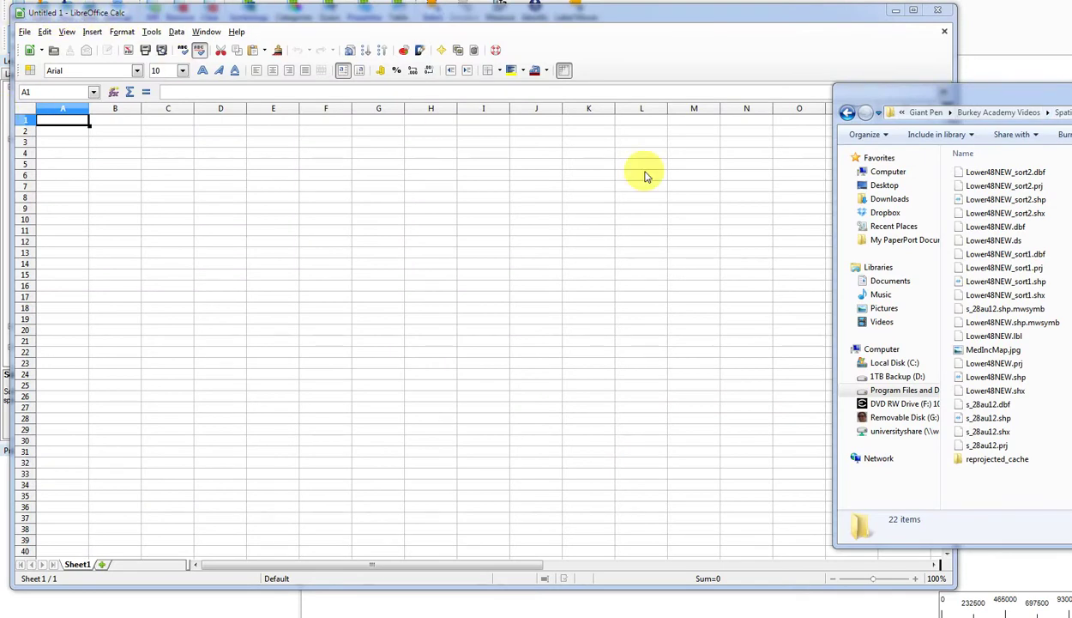
Step: Open Lower48NEW_sort2.dbf in LibreOffice Calc, check the alphabetical state list, then close Calc
left_click(994, 172)
left_click_drag(249, 152, 289, 204)
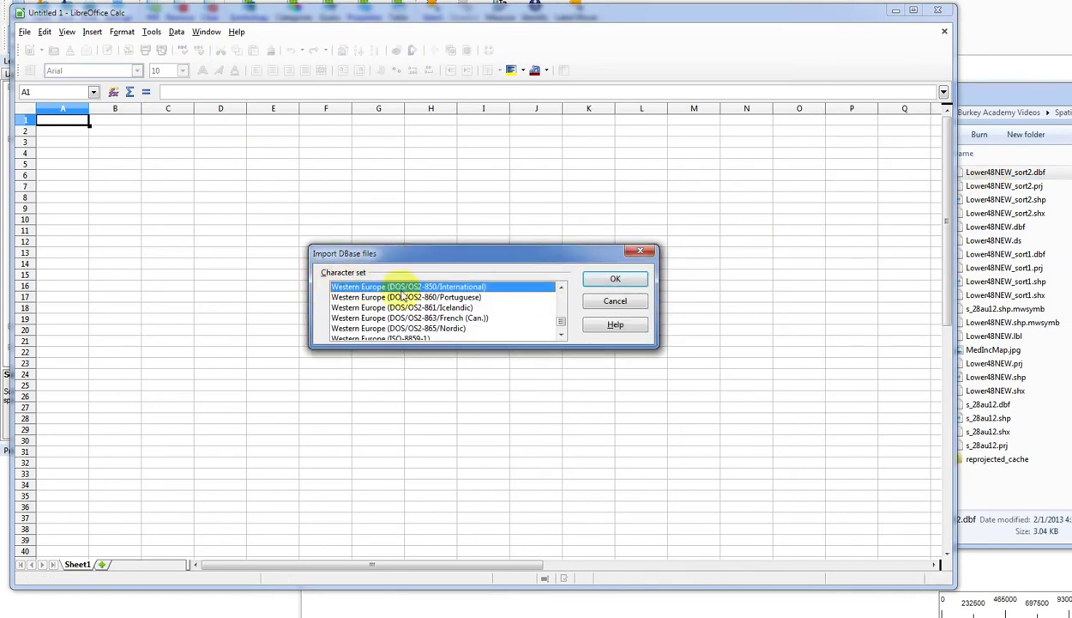
left_click(615, 279)
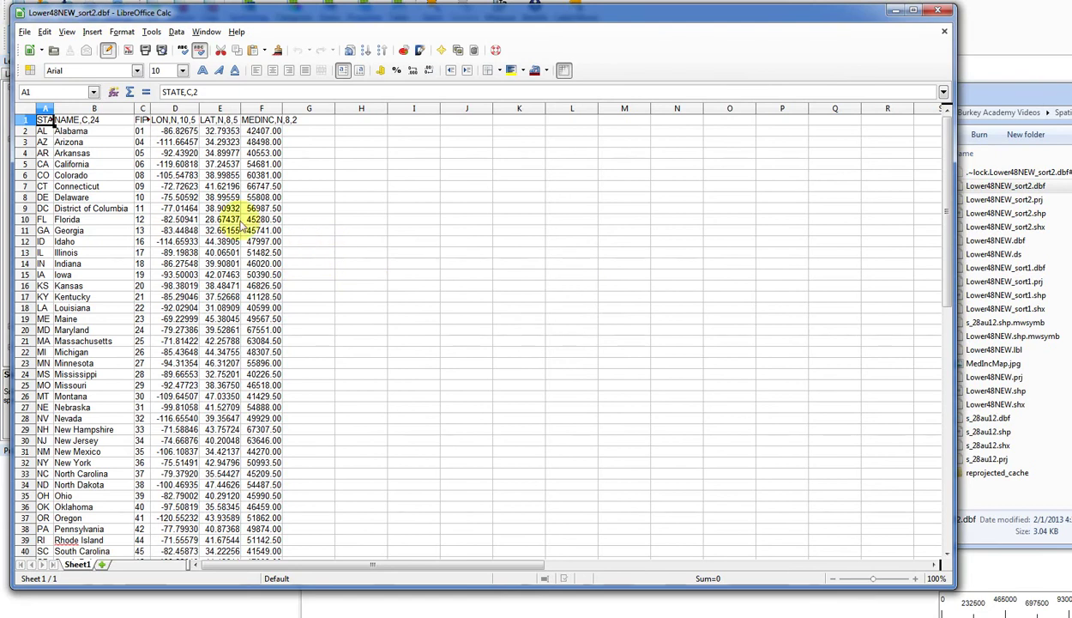
scroll(94, 343, "down", 6)
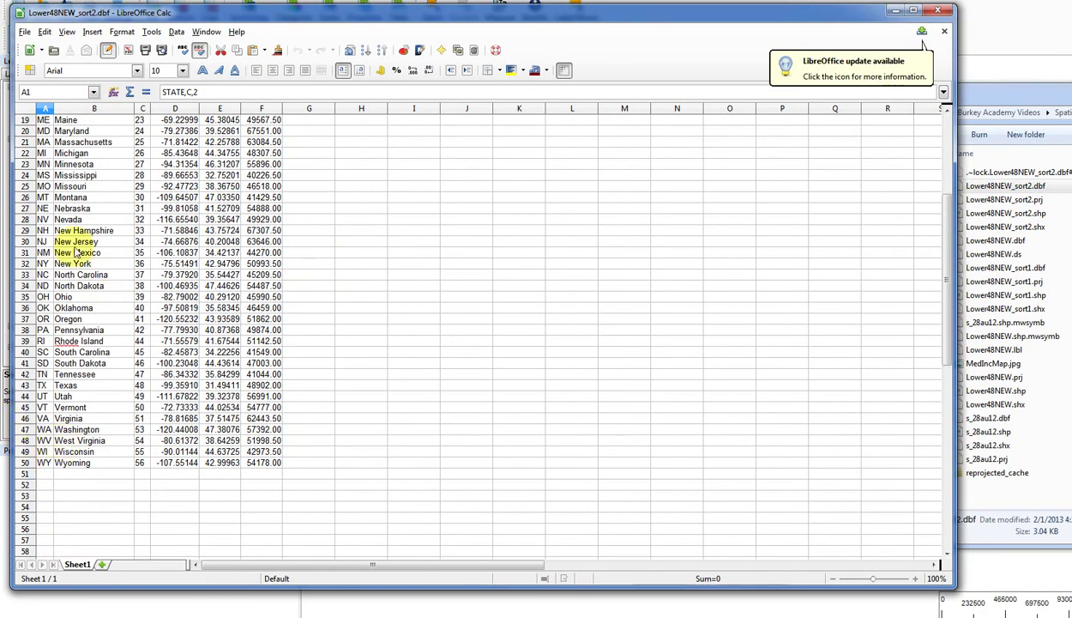
scroll(71, 241, "up", 6)
scroll(97, 477, "down", 4)
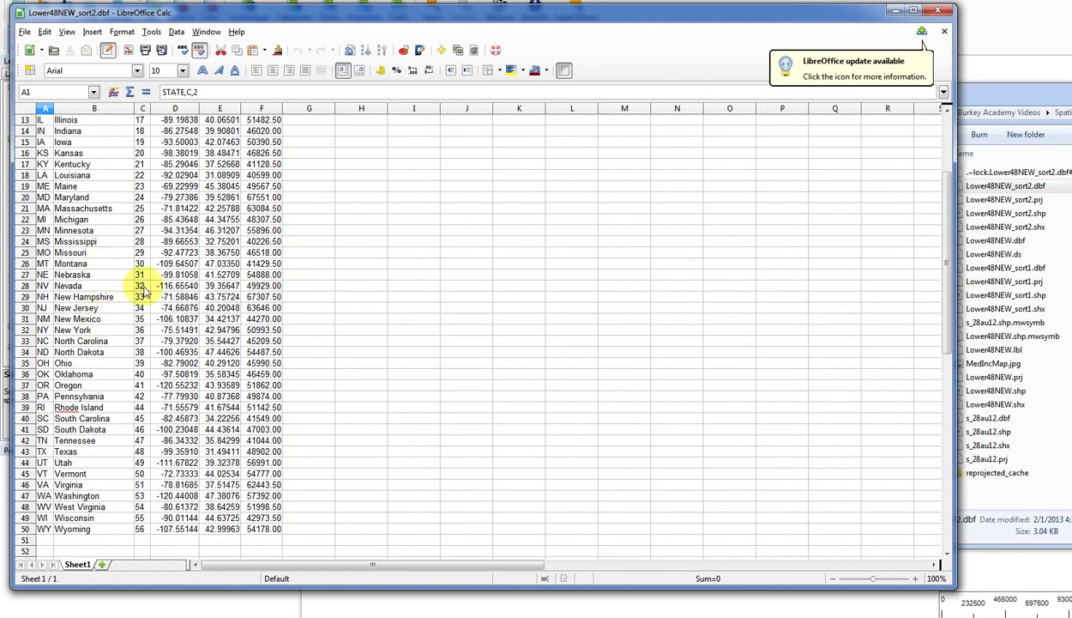
scroll(154, 275, "up", 4)
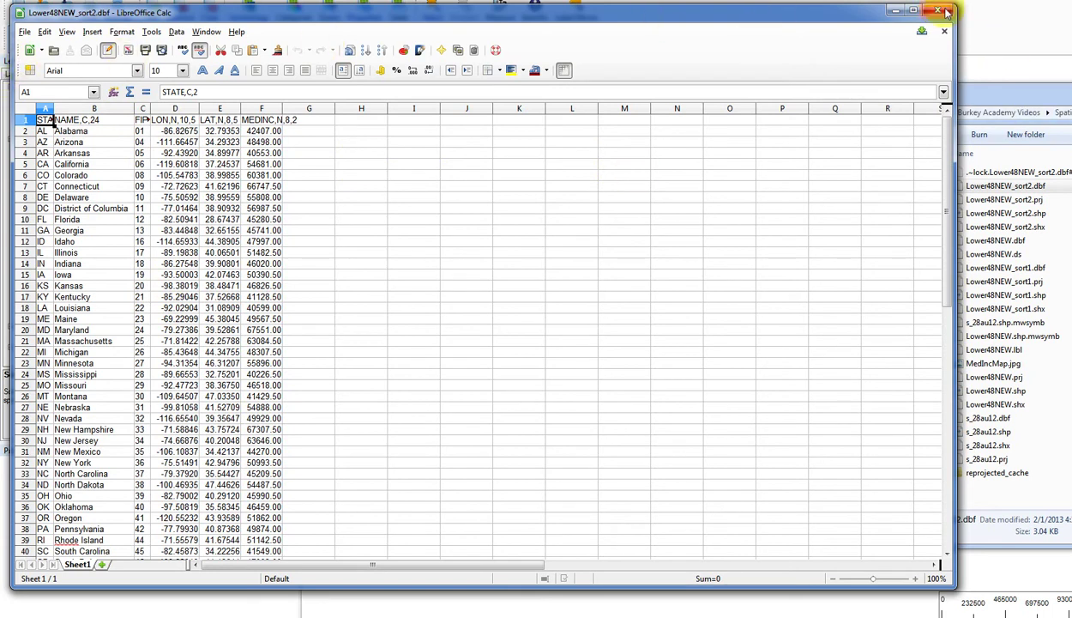
left_click(944, 11)
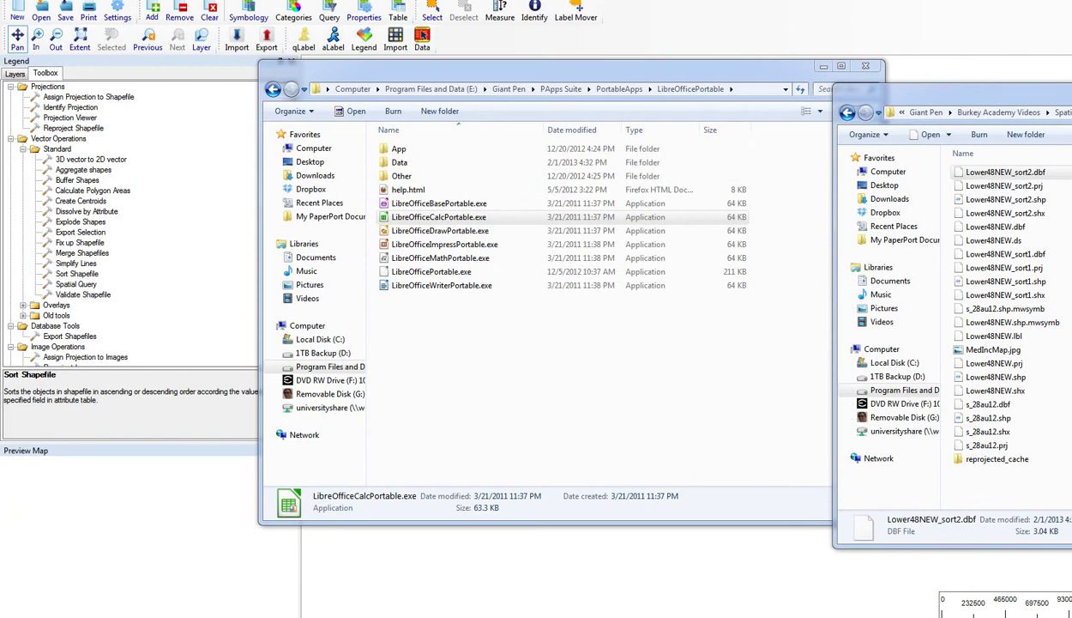
Step: Add Lower48NEW_sort2.shp from the s_28au12 folder as a map layer and show the Layers list
left_click(153, 11)
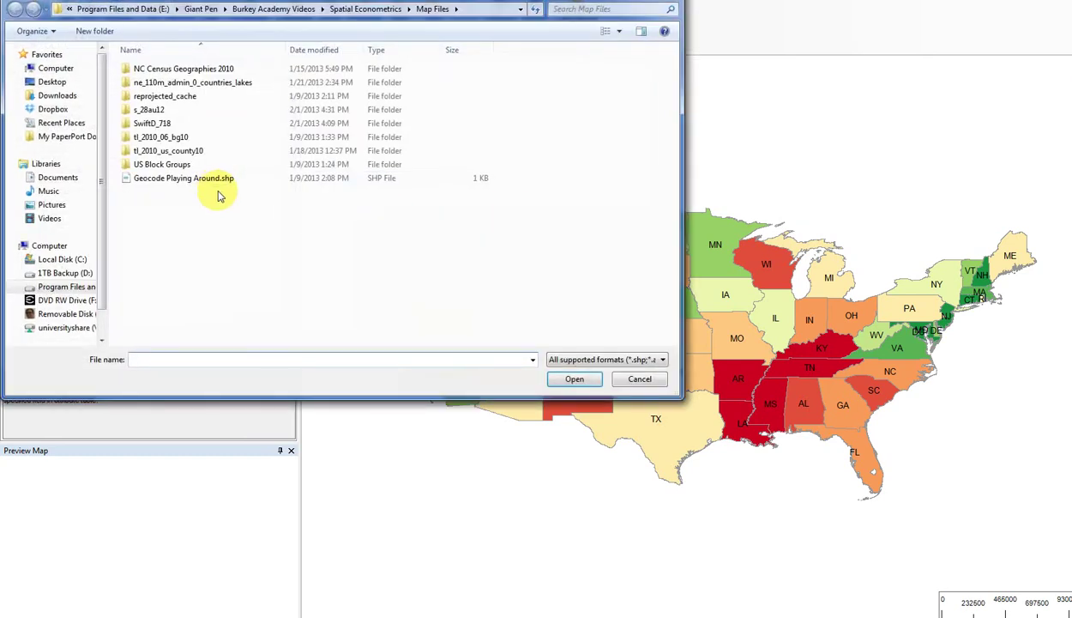
double_click(150, 112)
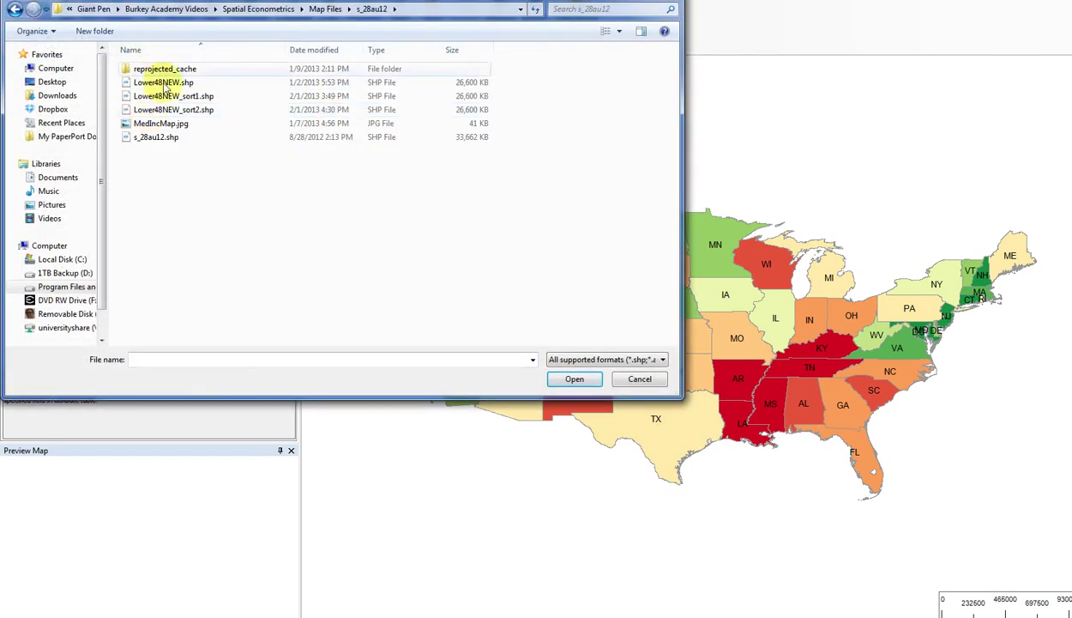
left_click(169, 112)
double_click(169, 111)
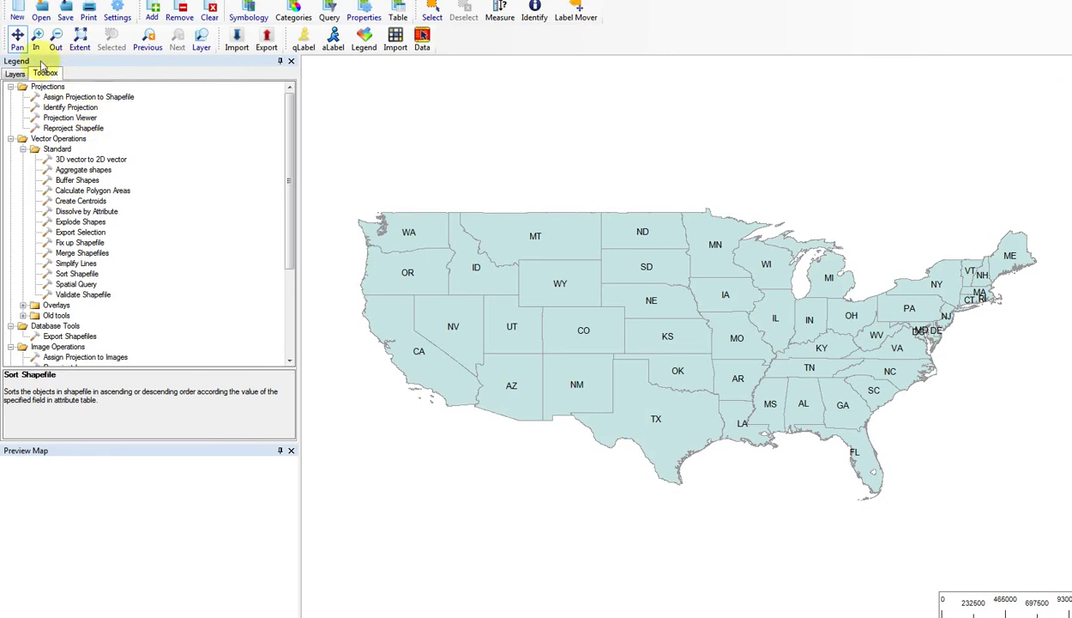
left_click(15, 73)
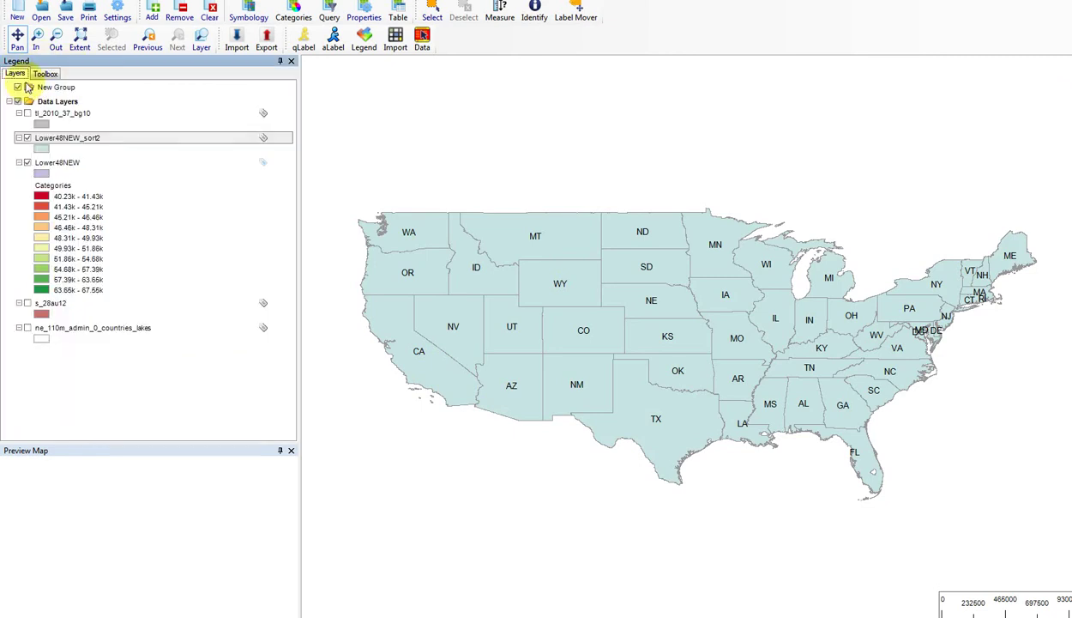
right_click(63, 139)
Step: Open Lower48NEW_sort2's attribute table, try Edit > Add Field, cancel, and close the editor
left_click(120, 279)
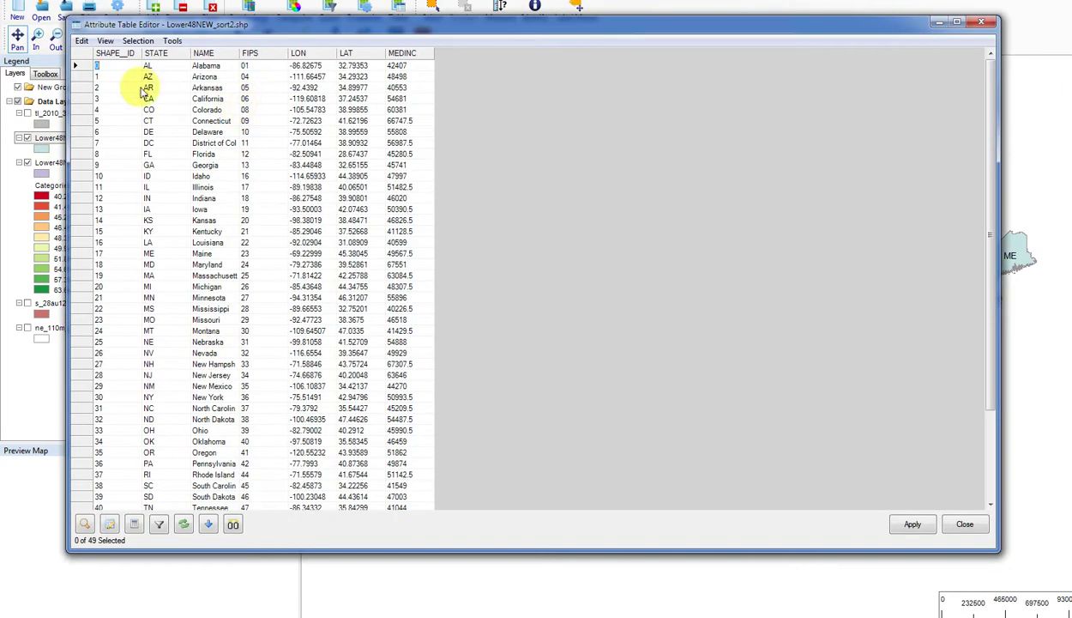
left_click(133, 42)
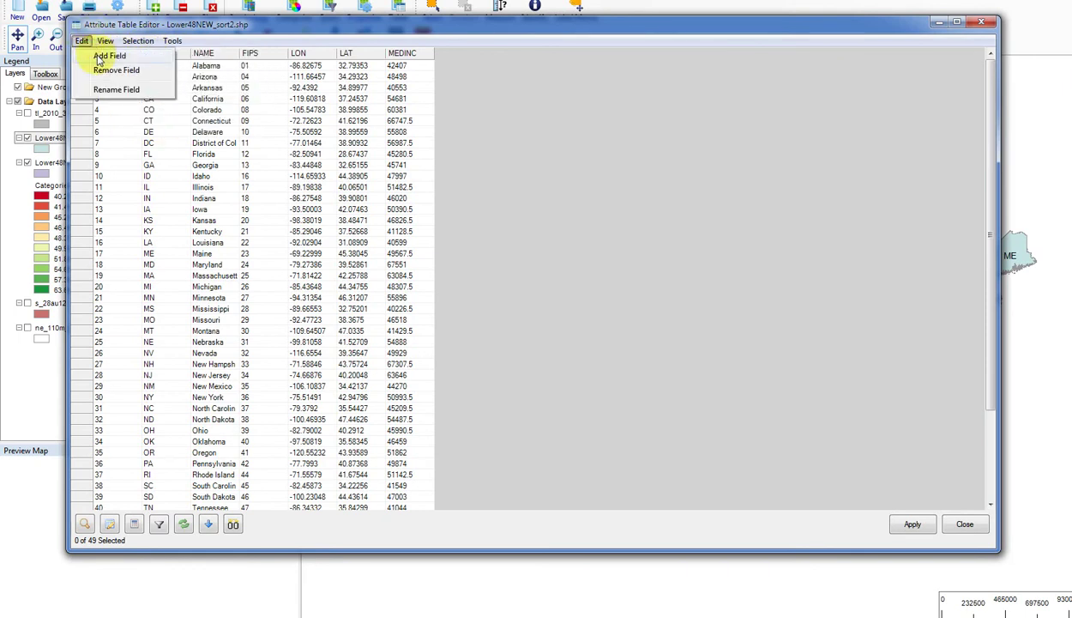
left_click(107, 56)
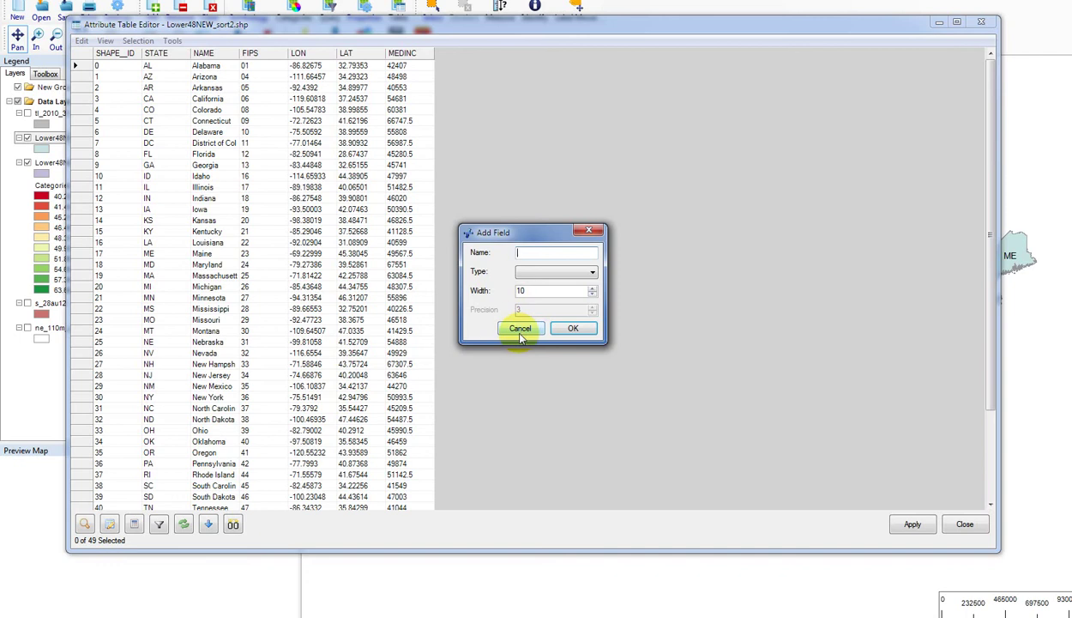
left_click(520, 332)
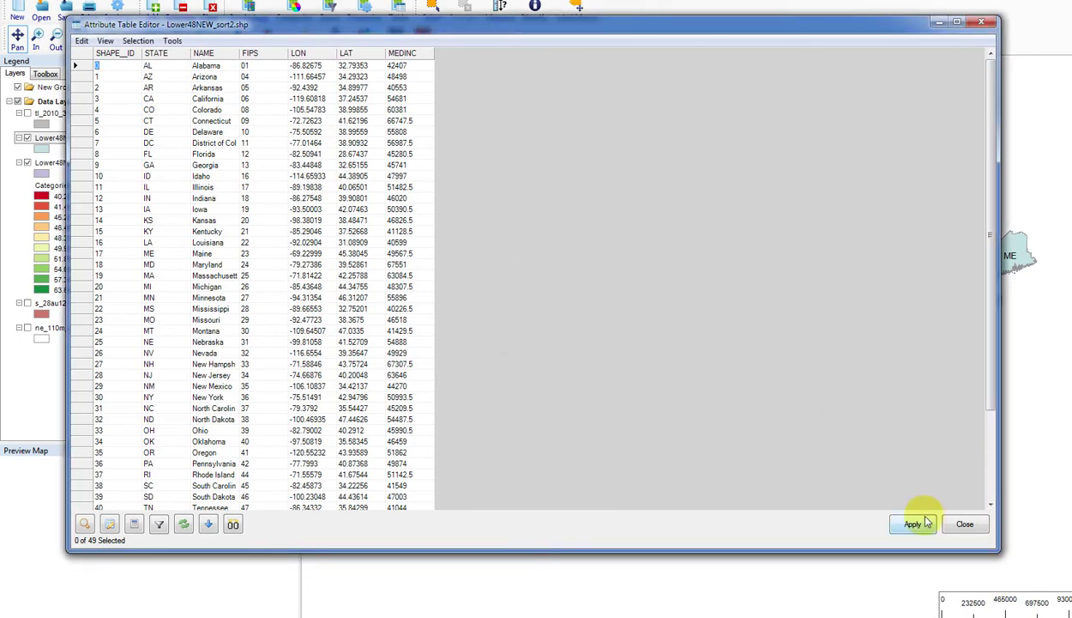
left_click(983, 527)
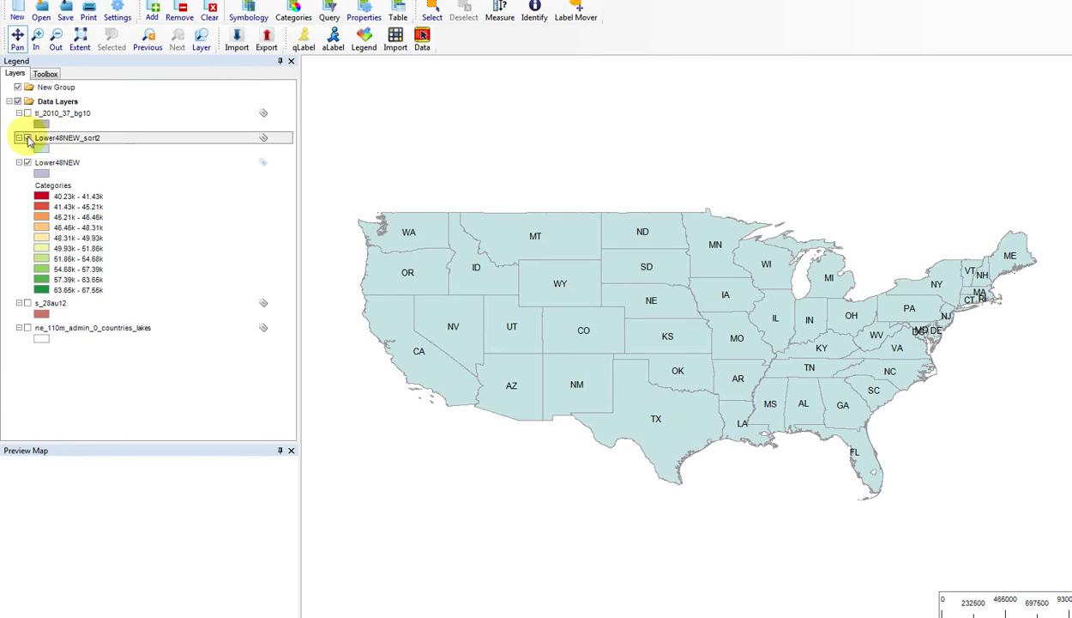
Step: Untick the Lower48NEW_sort2 layer and switch to Firefox
left_click(27, 138)
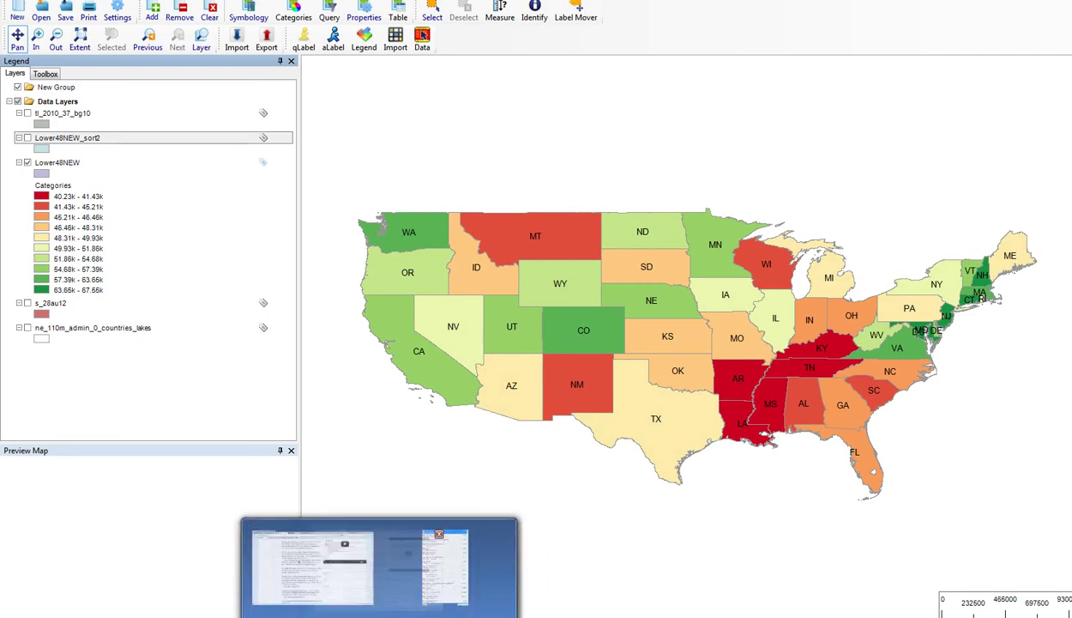
mouse_move(284, 616)
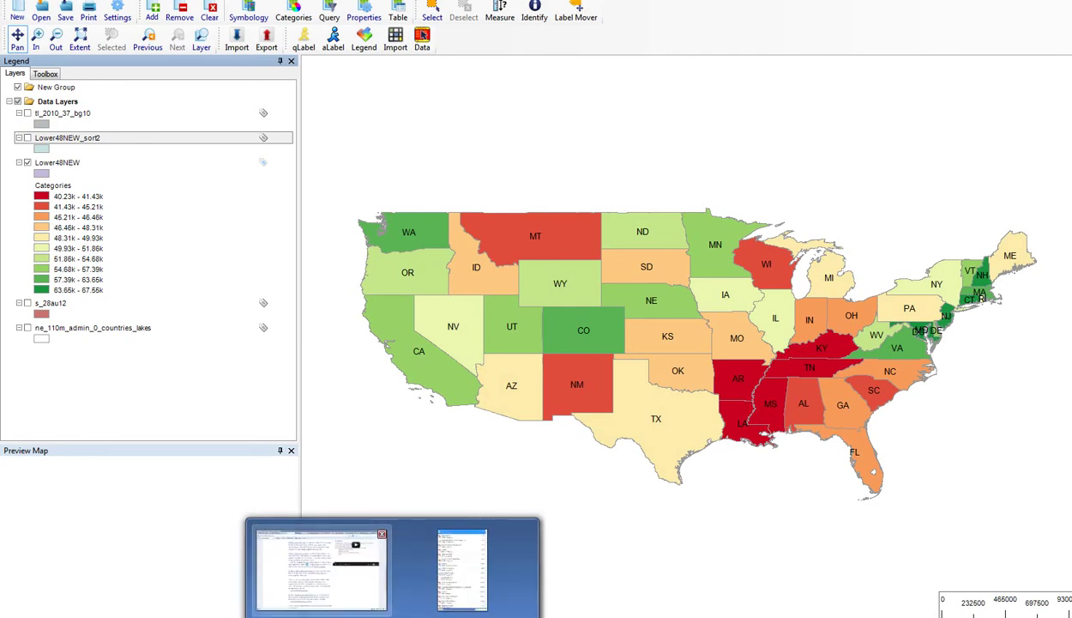
left_click(360, 540)
Step: Follow the Swift-D link to the MapWindow plugin page and highlight its Zip File download
left_click_drag(544, 302, 453, 302)
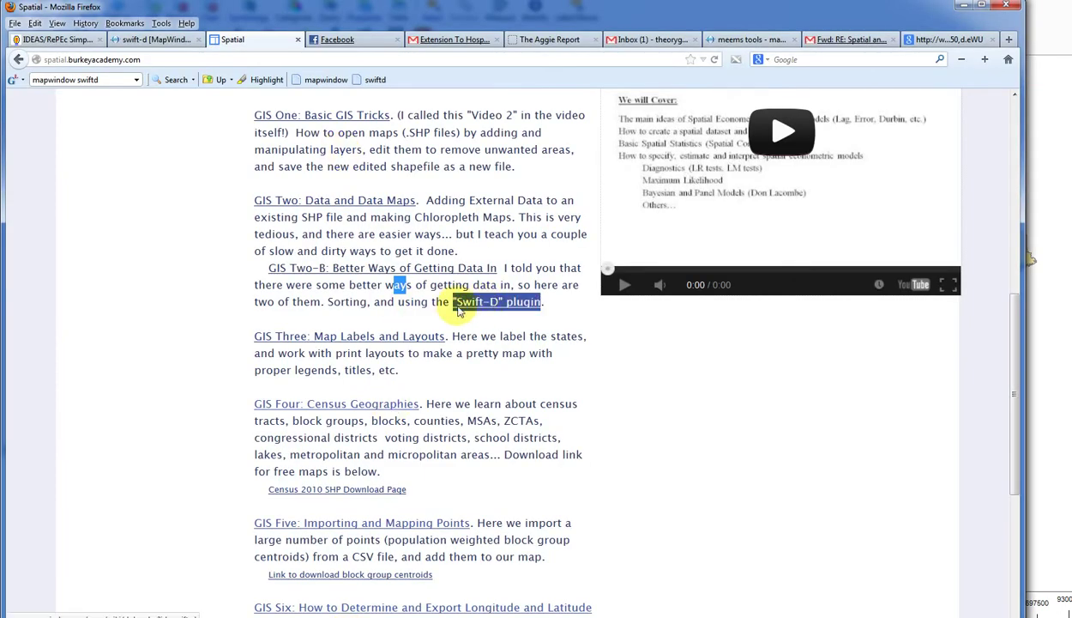
left_click(485, 303)
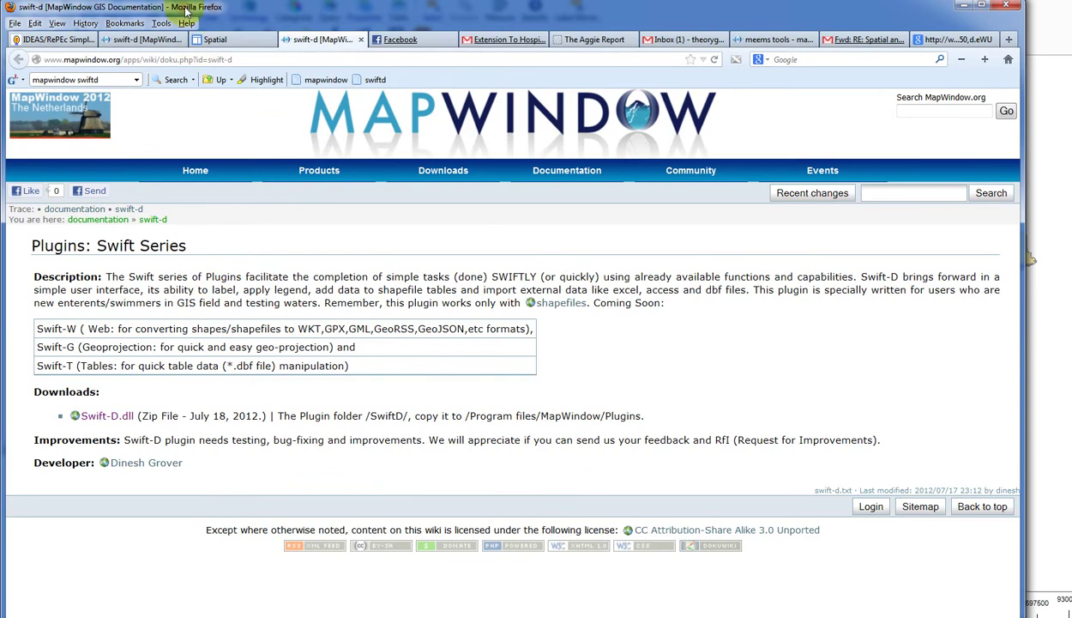
left_click_drag(186, 8, 197, 14)
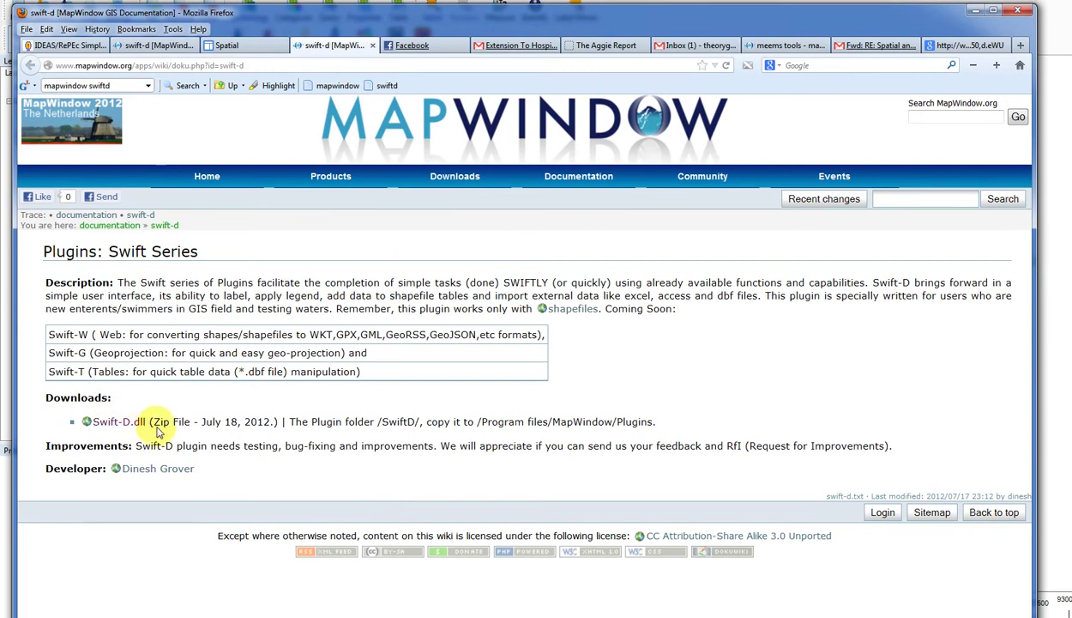
left_click_drag(154, 426, 195, 427)
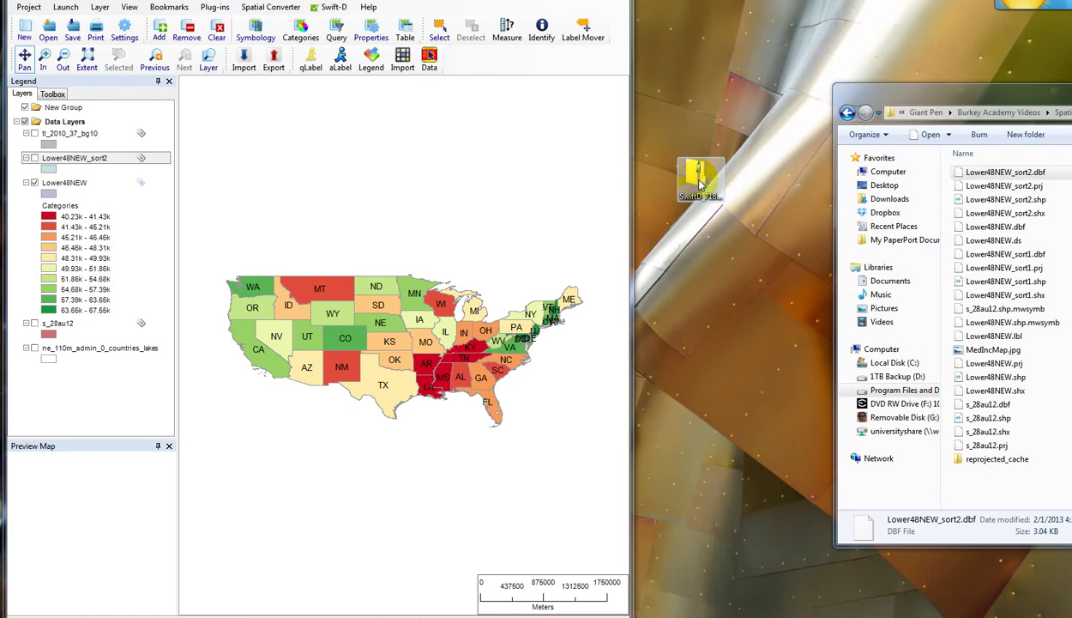
Step: Open SwiftD_718.zip and arrange it beside the Local Disk (C:) window
double_click(700, 180)
left_click_drag(440, 58, 541, 88)
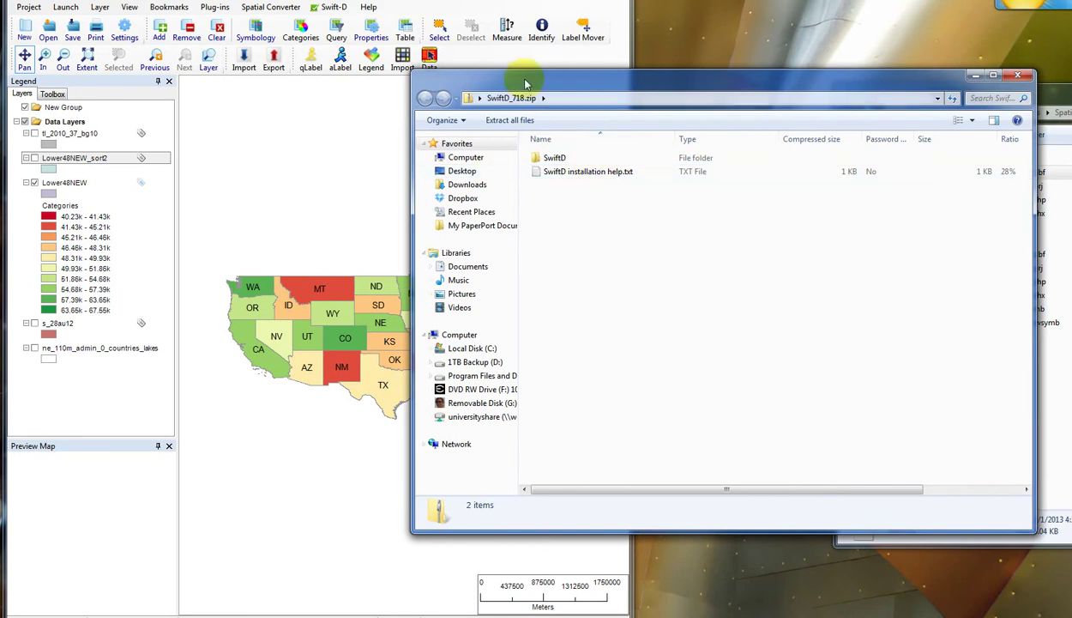
left_click_drag(556, 72, 796, 2)
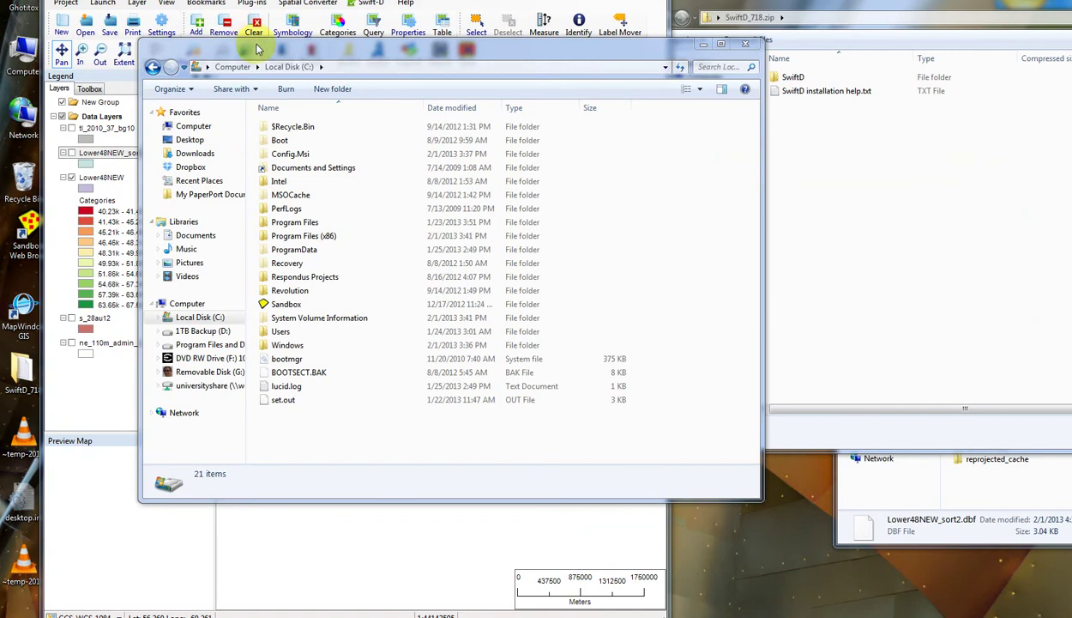
left_click_drag(242, 81, 131, 22)
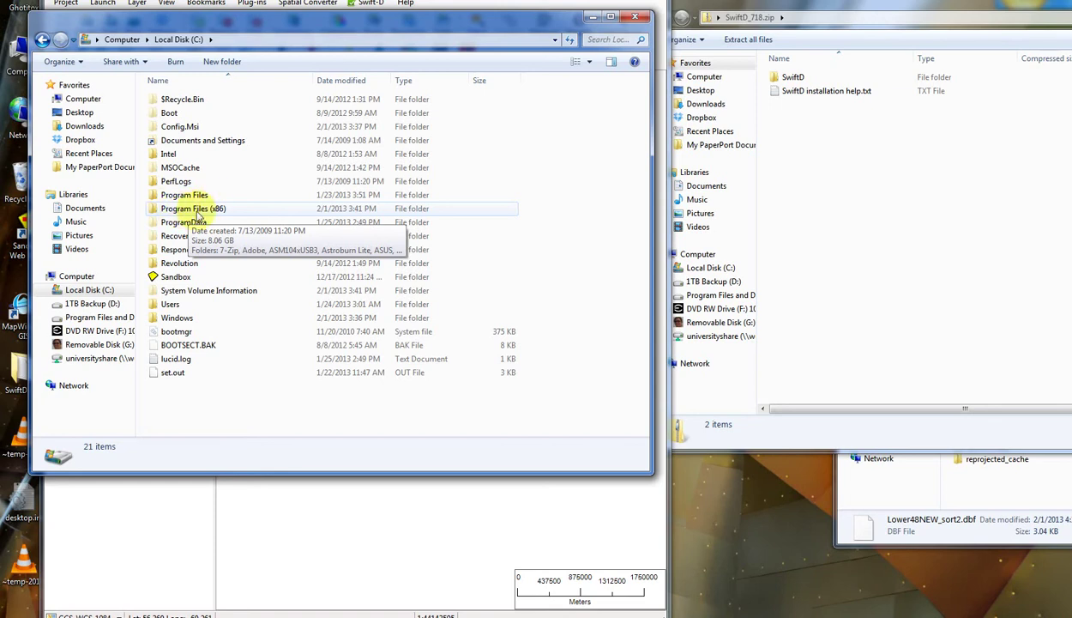
Step: Copy the SwiftD folder into C:\Program Files (x86)\MapWindow\Plugins, then return to MapWindow
double_click(199, 210)
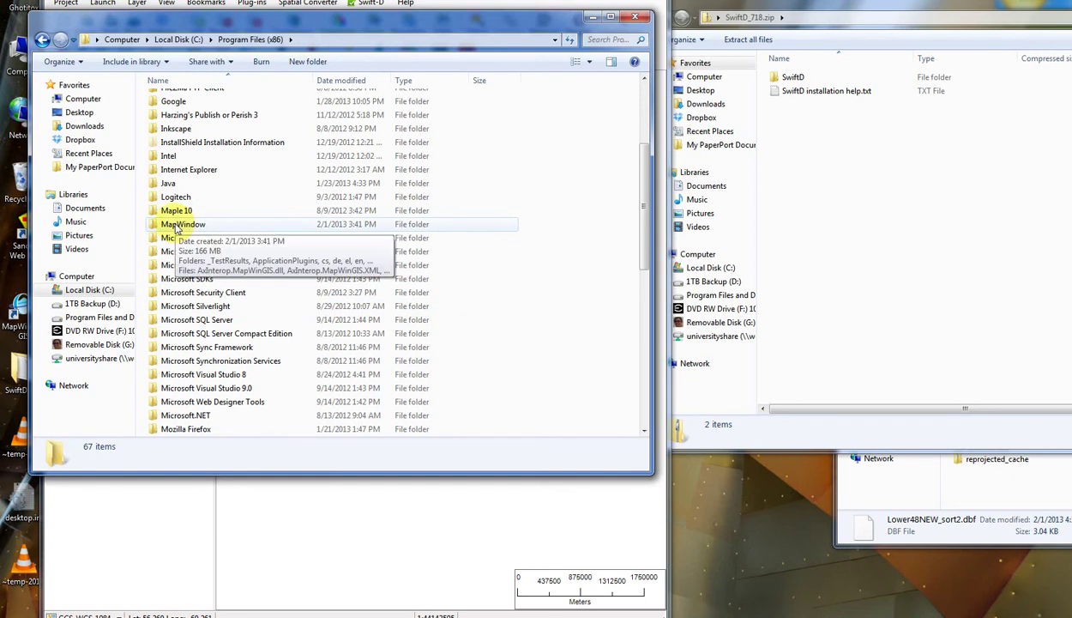
double_click(178, 225)
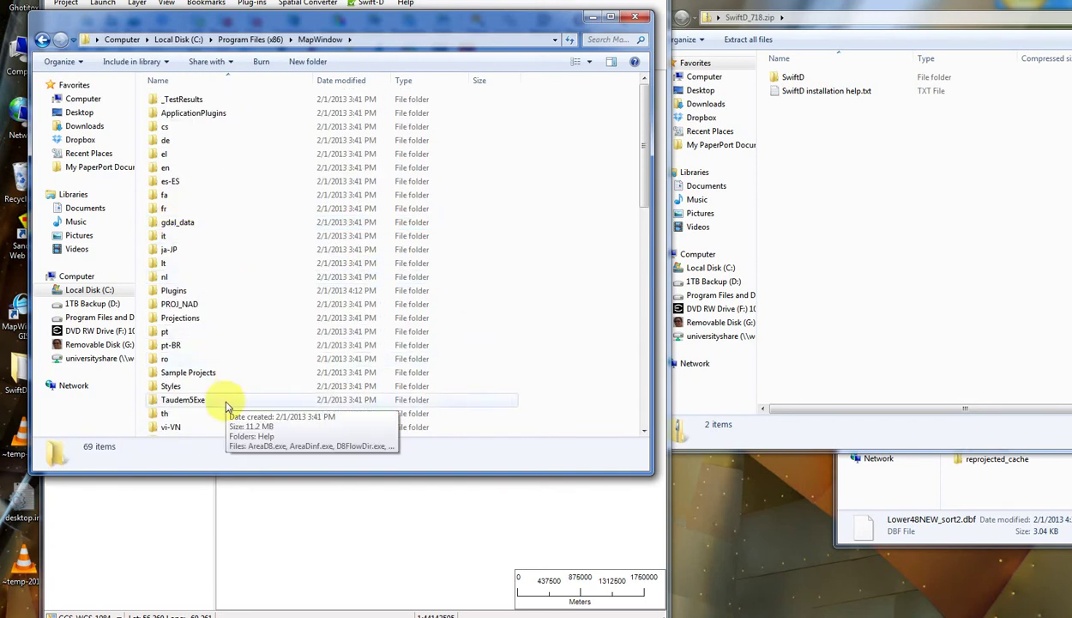
scroll(225, 382, "down", 2)
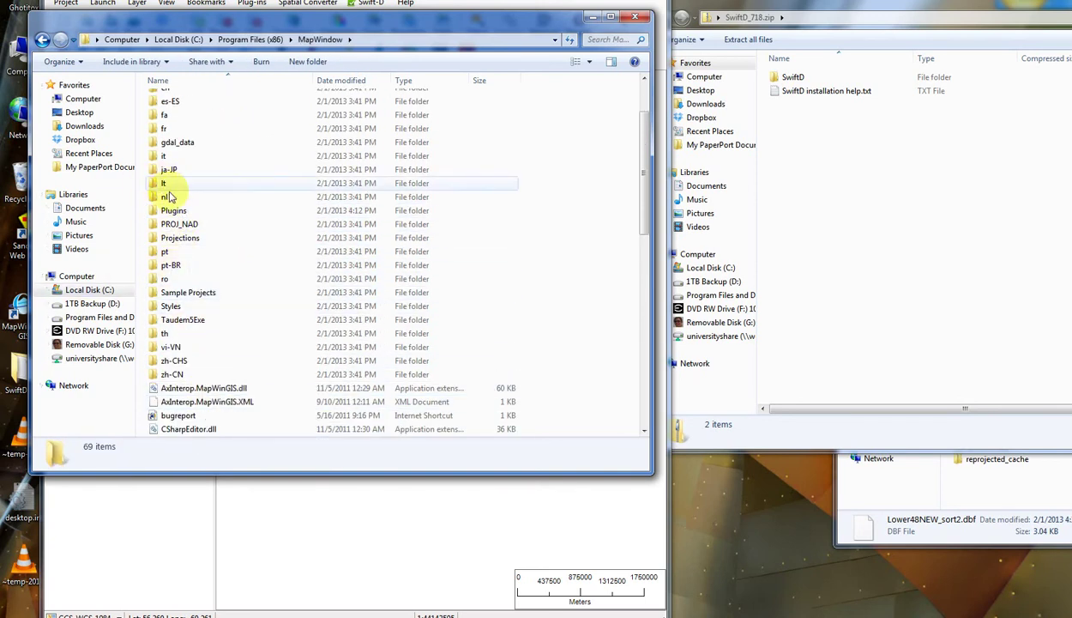
double_click(174, 212)
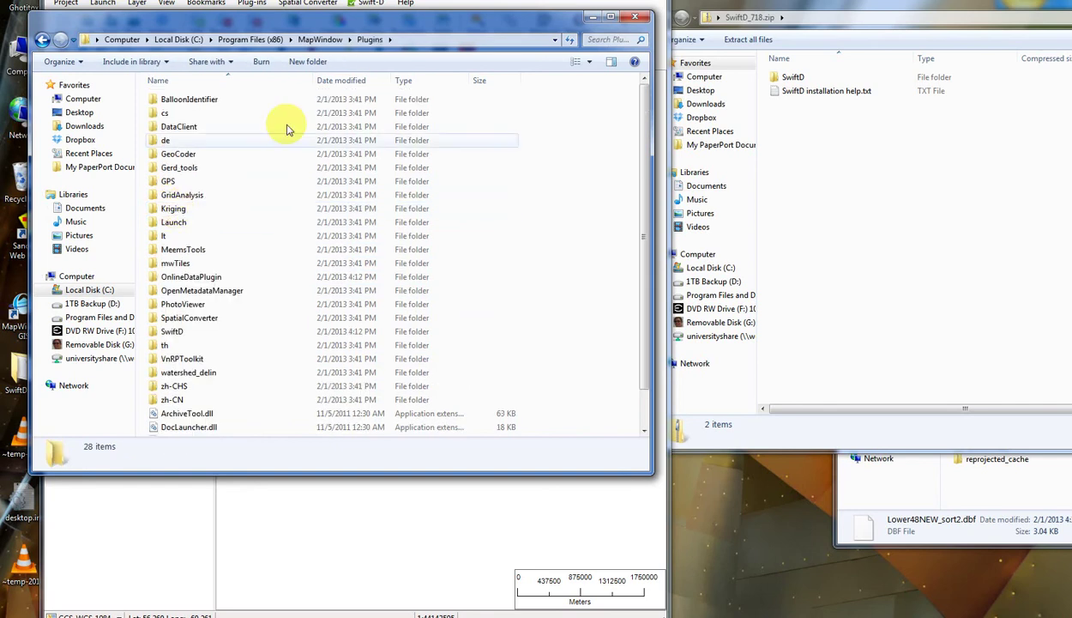
left_click_drag(791, 79, 993, 232)
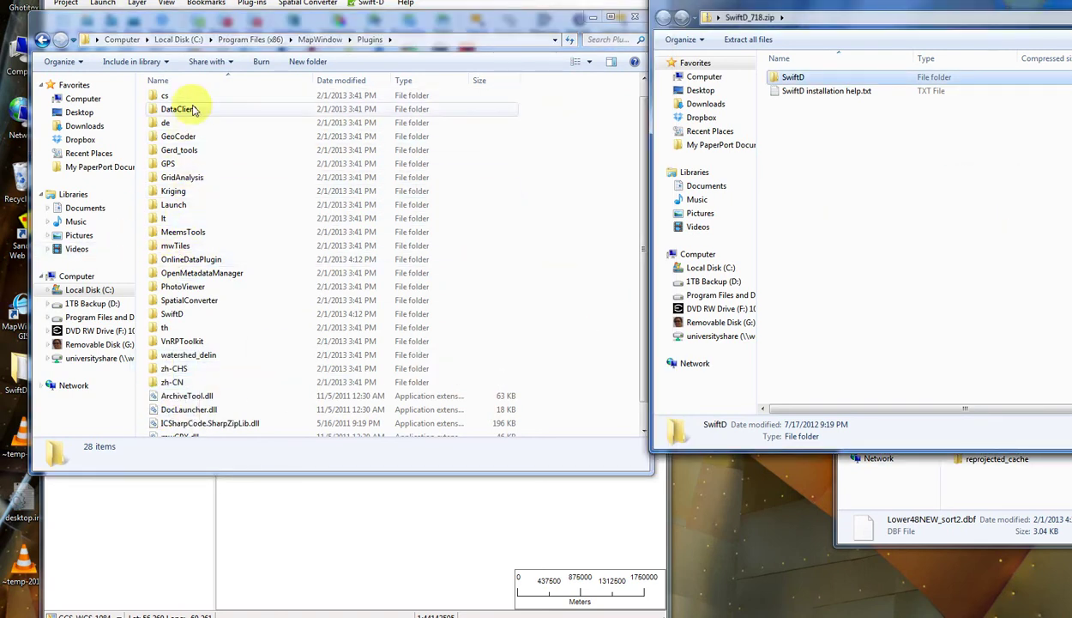
left_click(169, 317)
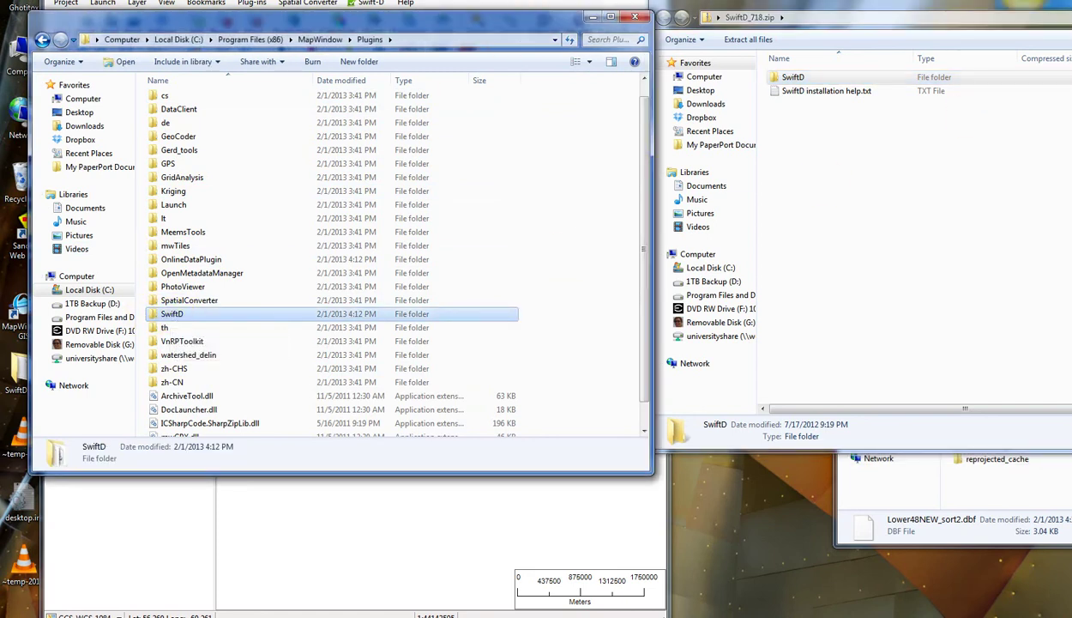
left_click(463, 6)
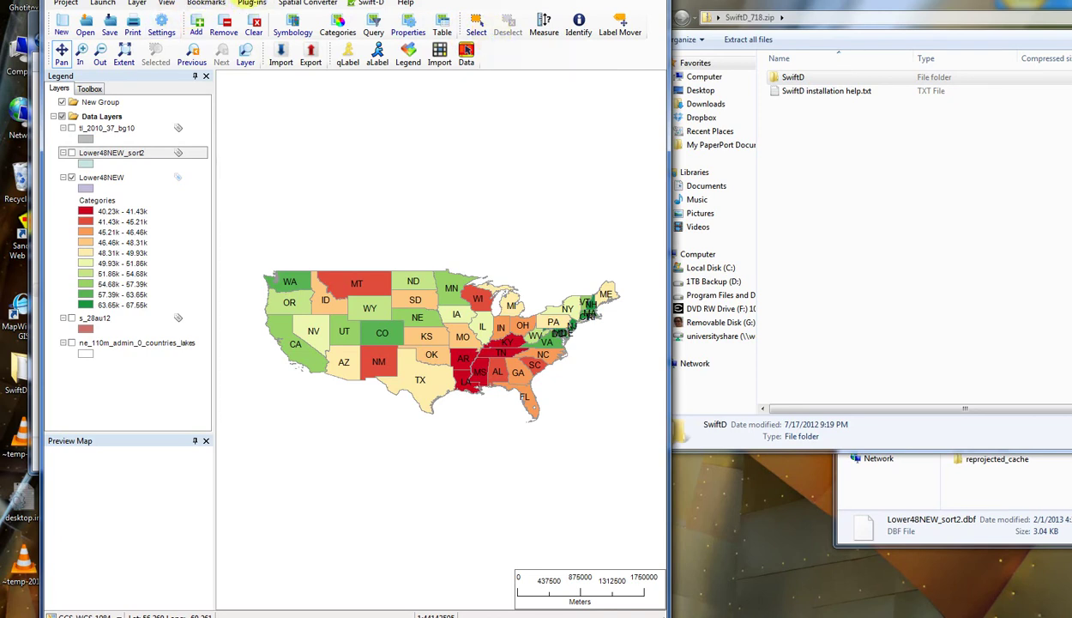
left_click(245, 34)
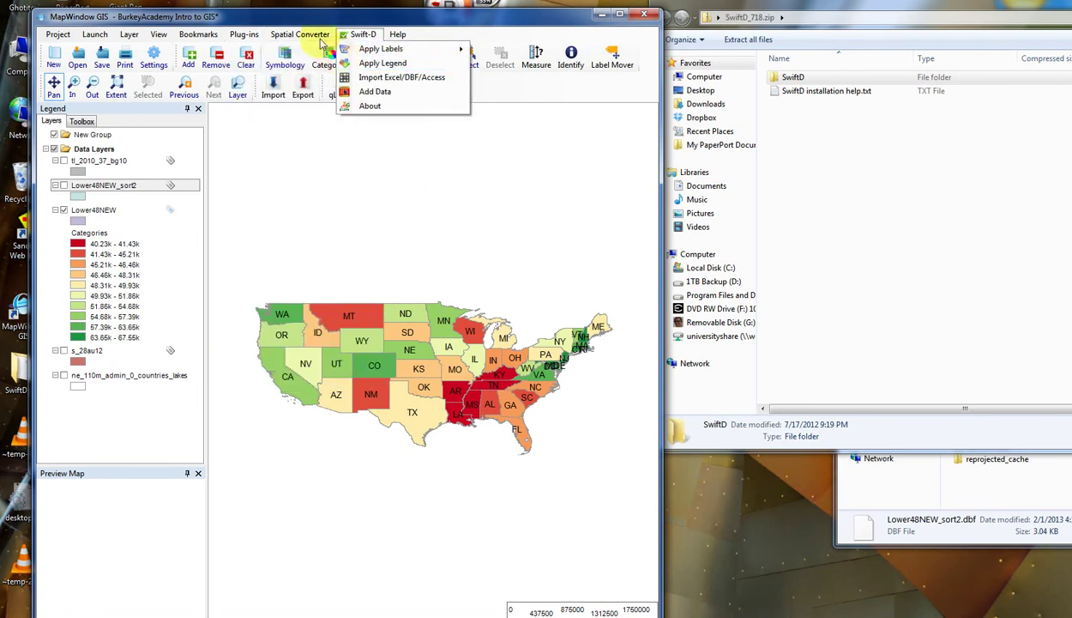
mouse_move(300, 34)
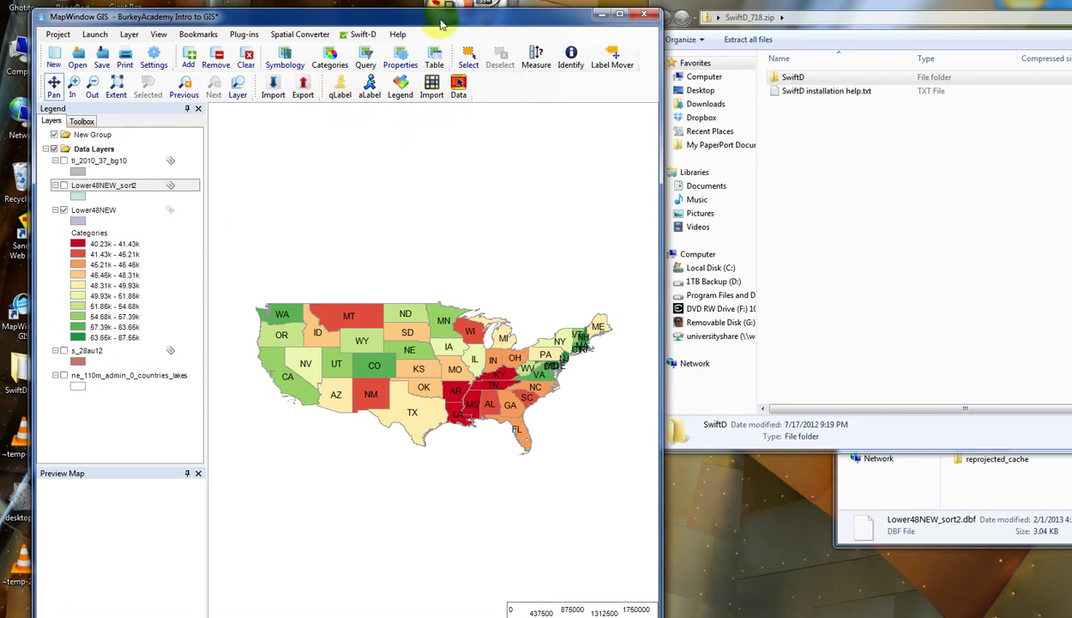
left_click_drag(440, 26, 419, 14)
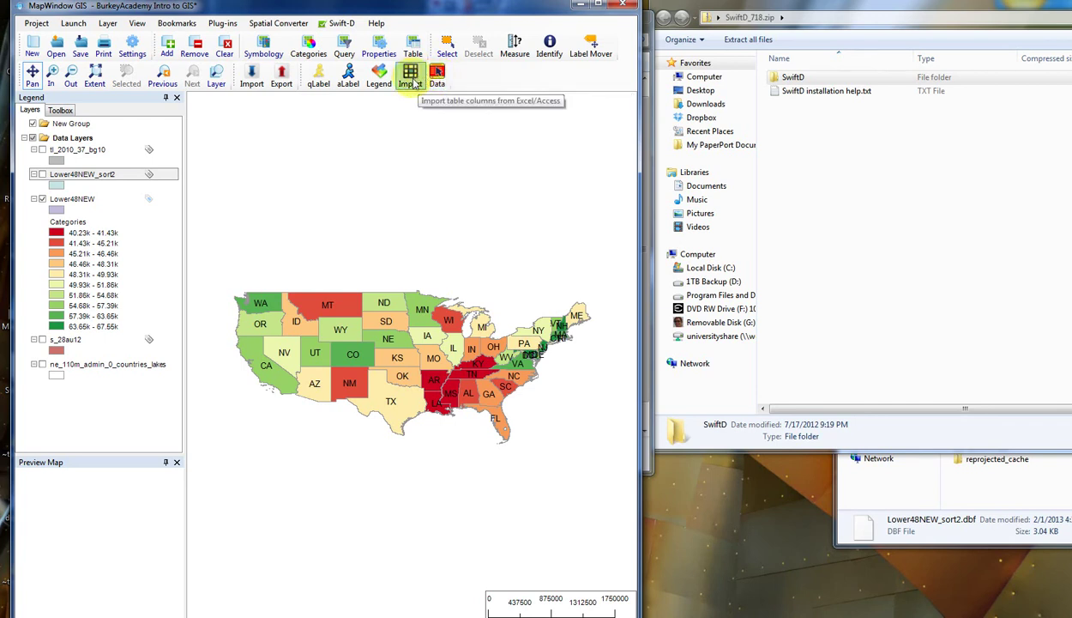
left_click(411, 84)
Step: Choose Excel as the source and select abortdata.xls in E:\Giant Pen\Burkey Academy Videos\Spatial Econometrics\Map Files
mouse_move(336, 12)
left_mouse_down()
mouse_move(408, 120)
mouse_move(349, 20)
left_mouse_up()
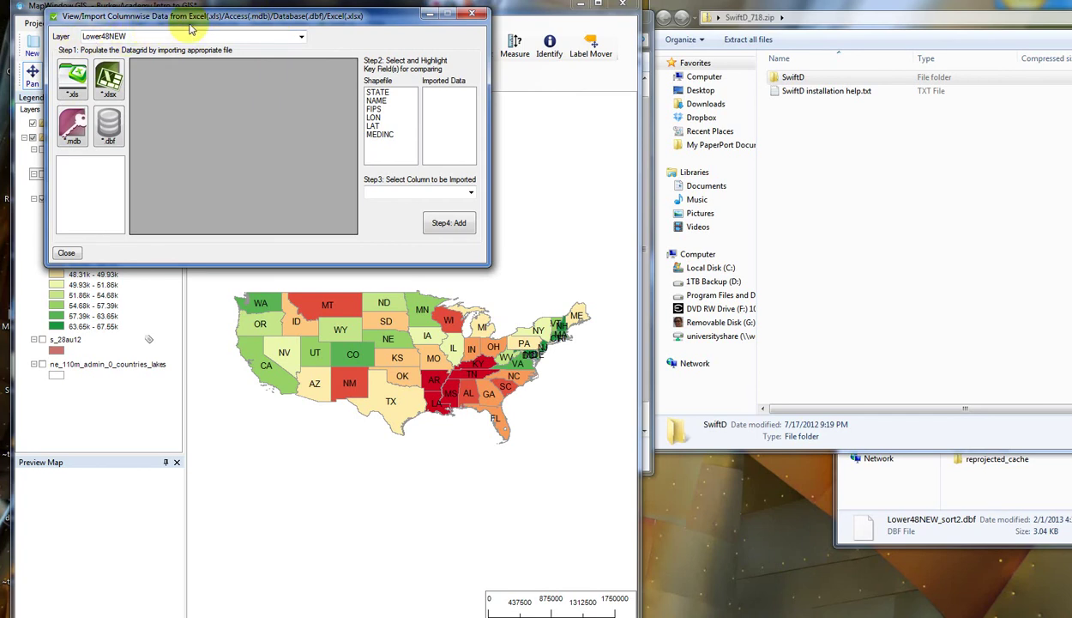
left_click(73, 76)
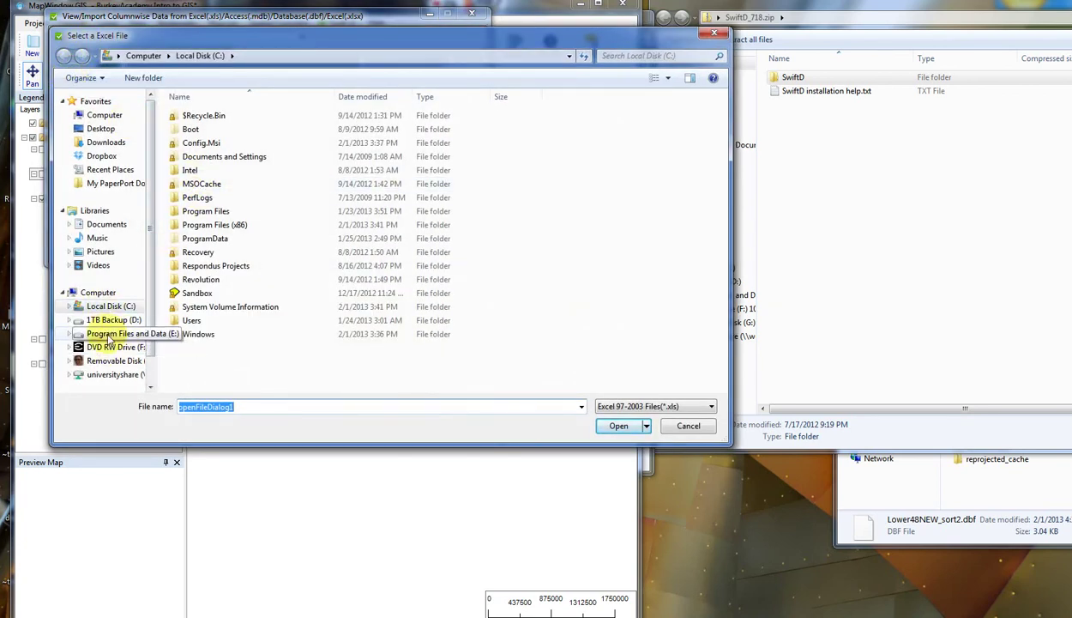
left_click(109, 334)
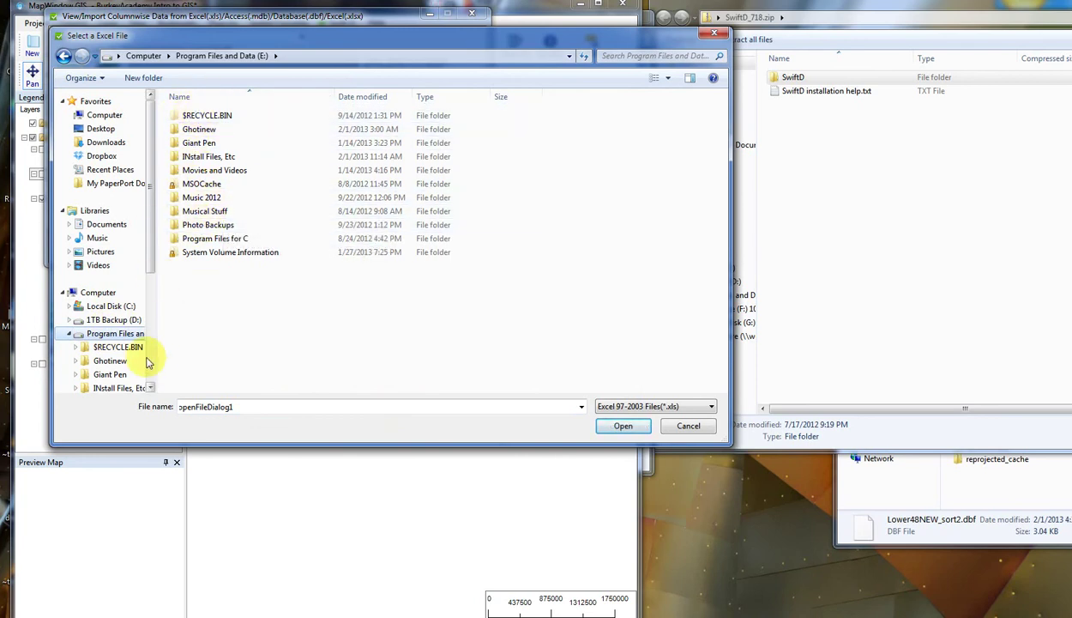
left_click(192, 130)
double_click(195, 143)
double_click(197, 116)
double_click(266, 219)
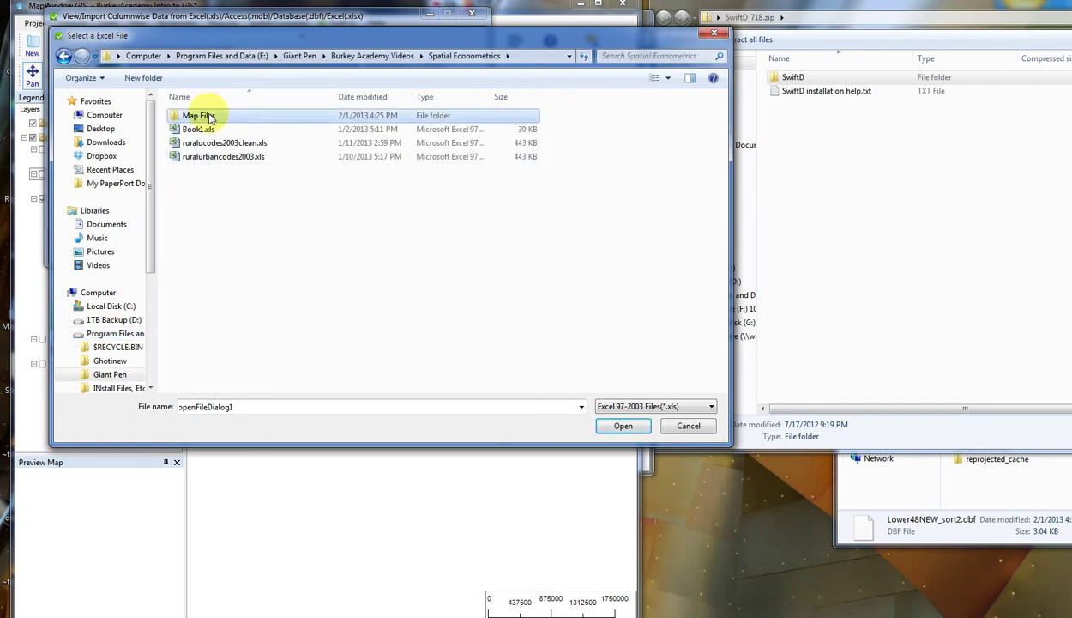
double_click(202, 115)
left_click(203, 229)
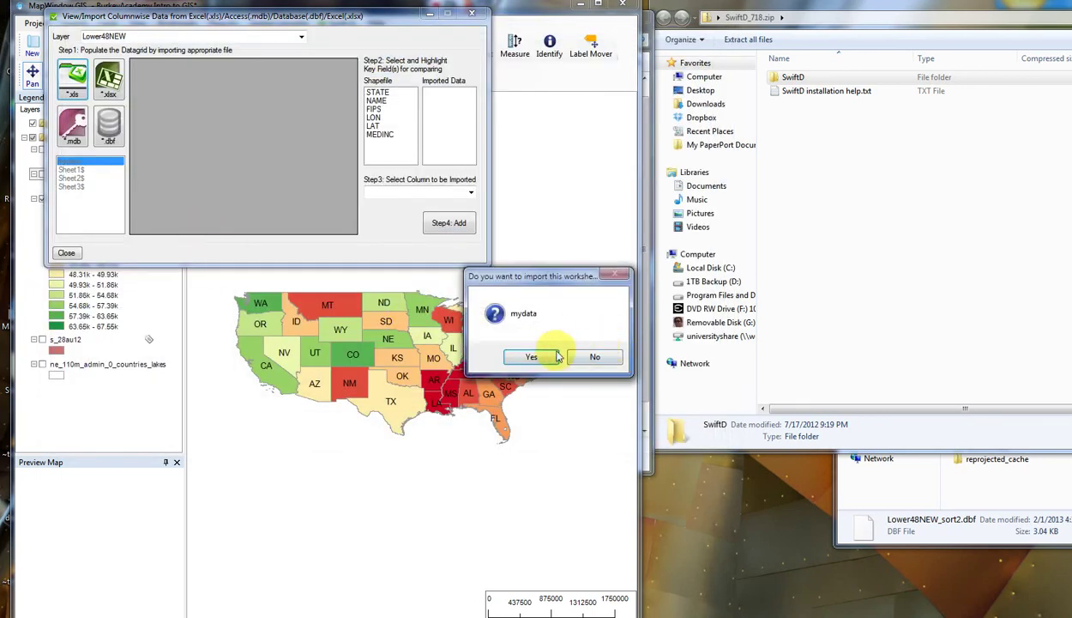
Step: Skip the mydata worksheet and import Sheet1$ from abortdata.xls into the grid
left_click_drag(546, 278, 220, 115)
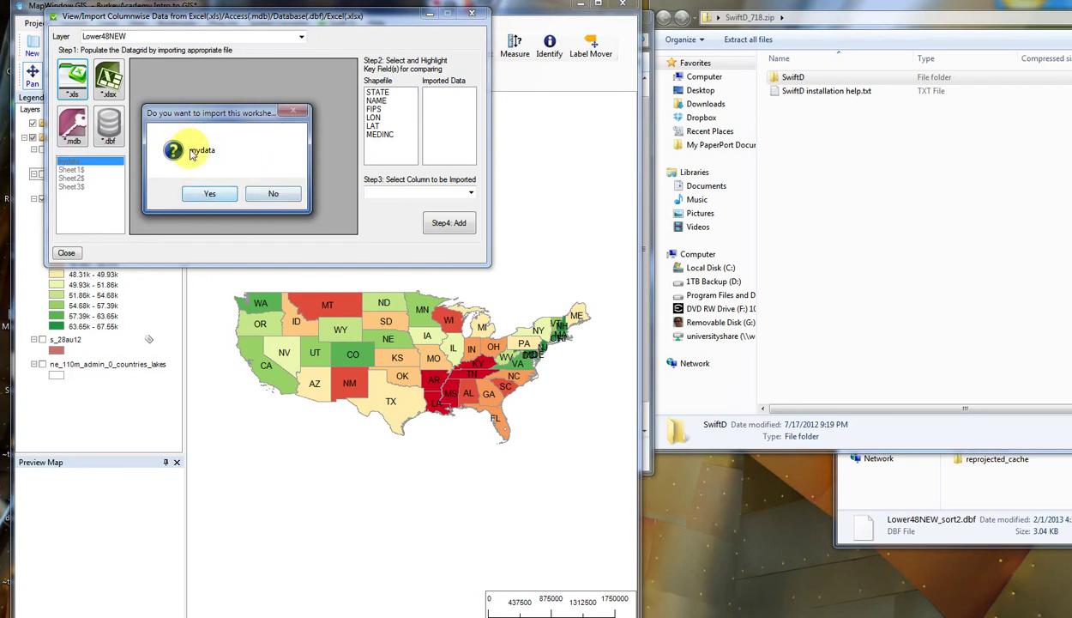
left_click(275, 193)
left_click_drag(493, 271, 175, 101)
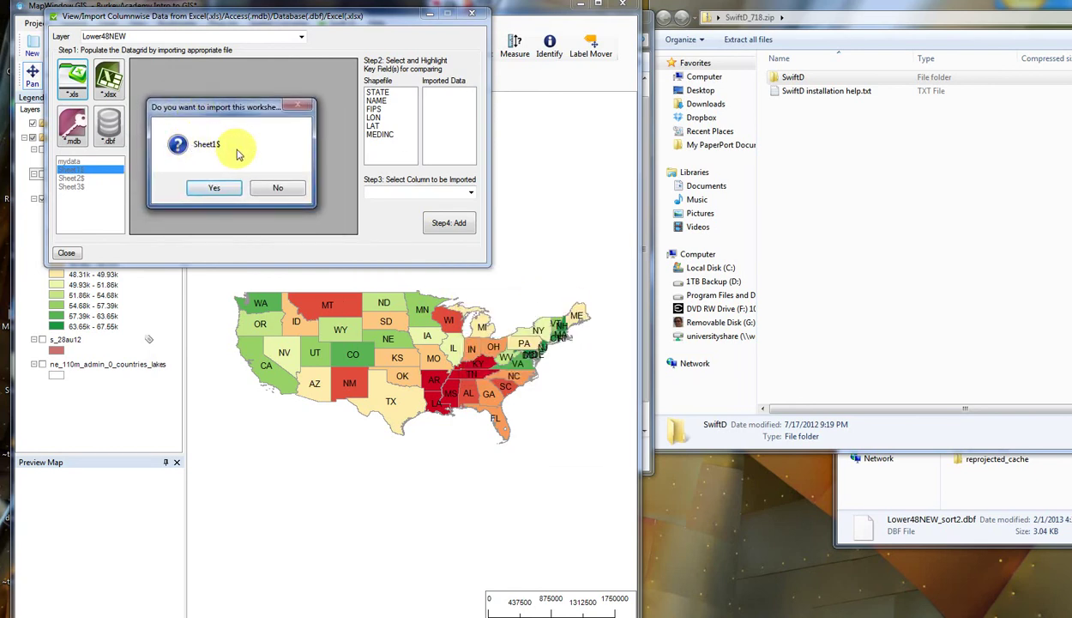
left_click(215, 188)
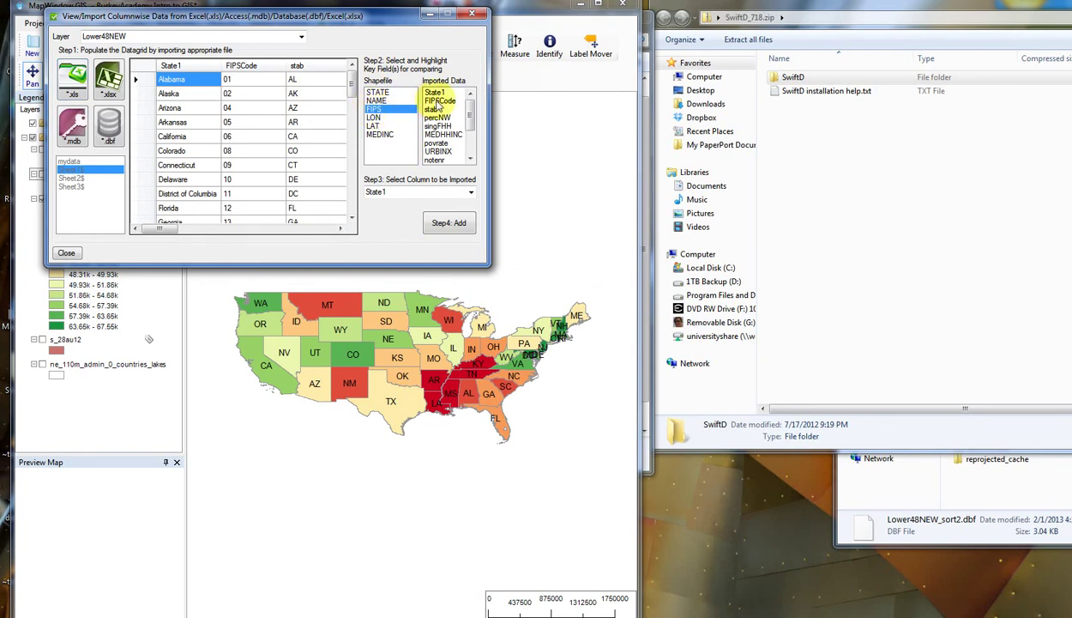
Step: Use FIPSCode as the matching key and attach the povrate column to Lower48NEW
left_click(439, 102)
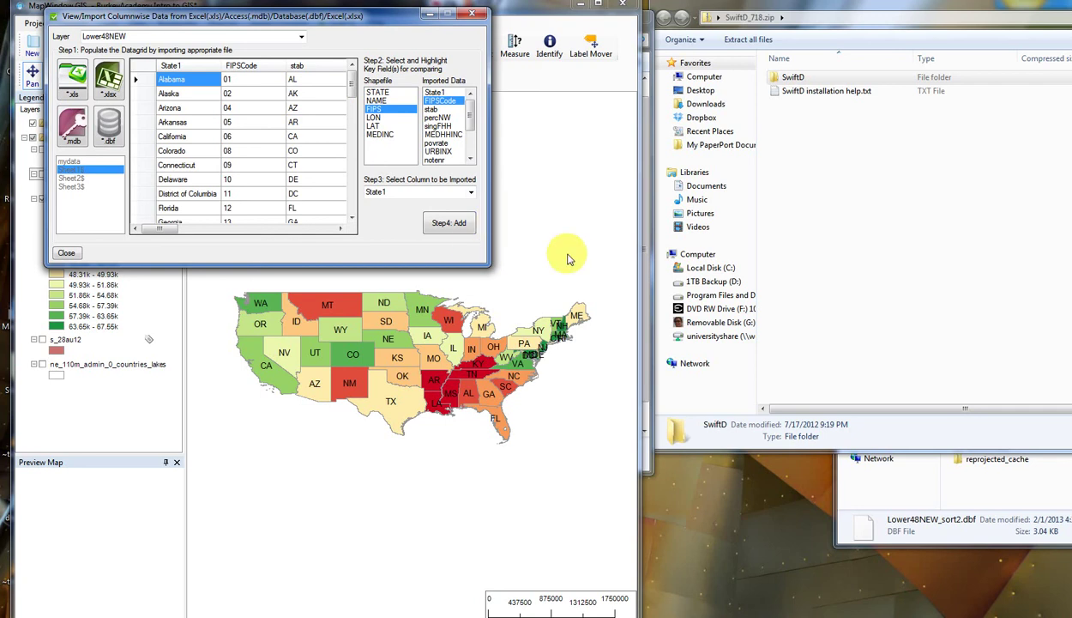
left_click(471, 192)
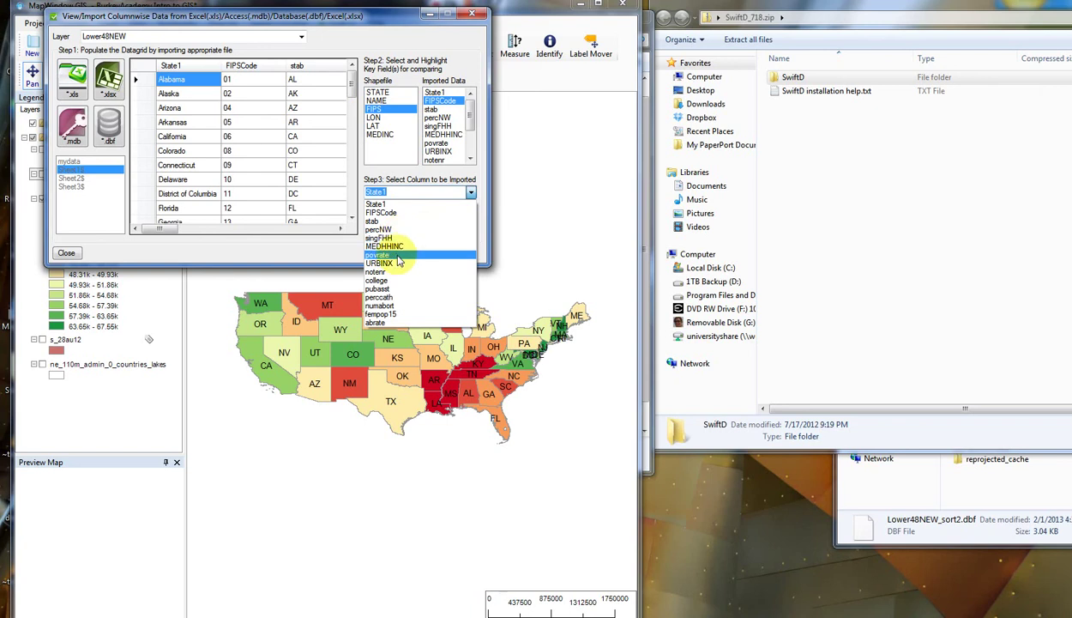
left_click(398, 258)
left_click(444, 225)
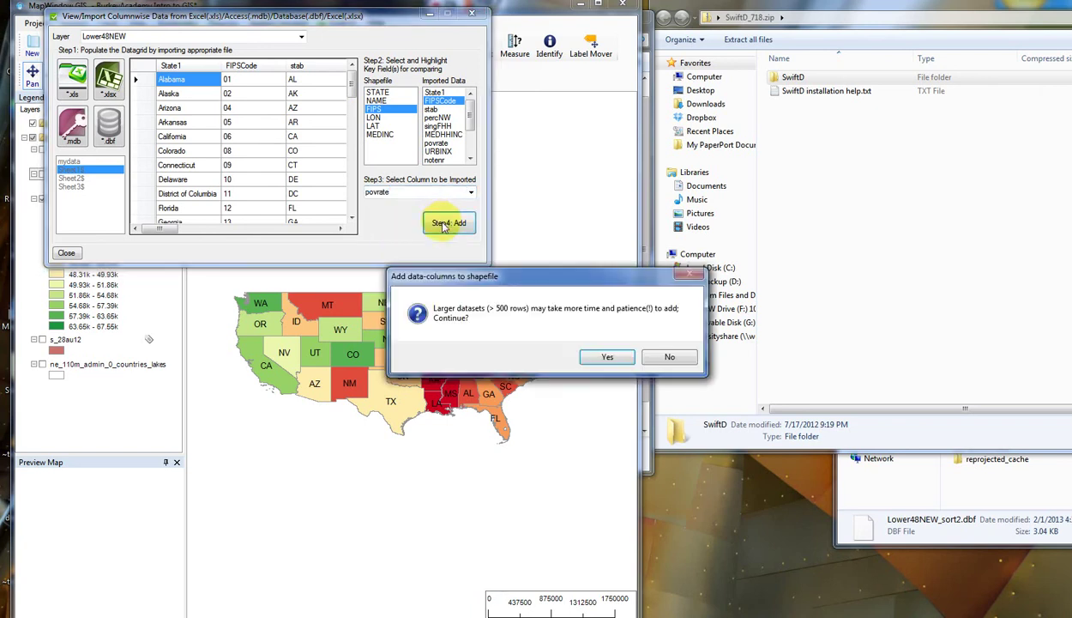
left_click_drag(474, 276, 351, 190)
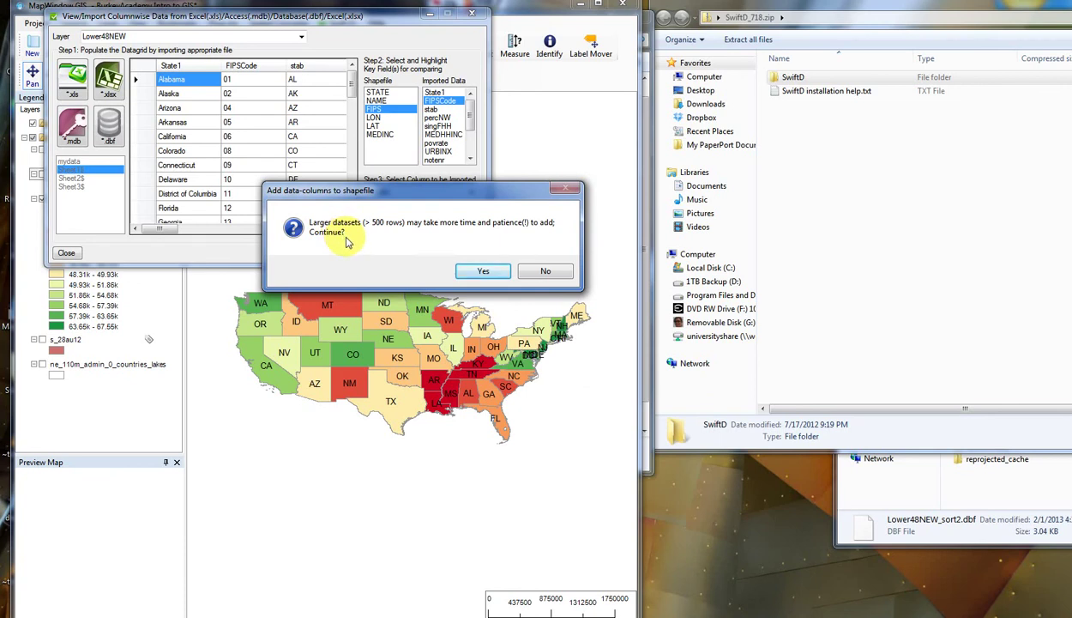
left_click(482, 271)
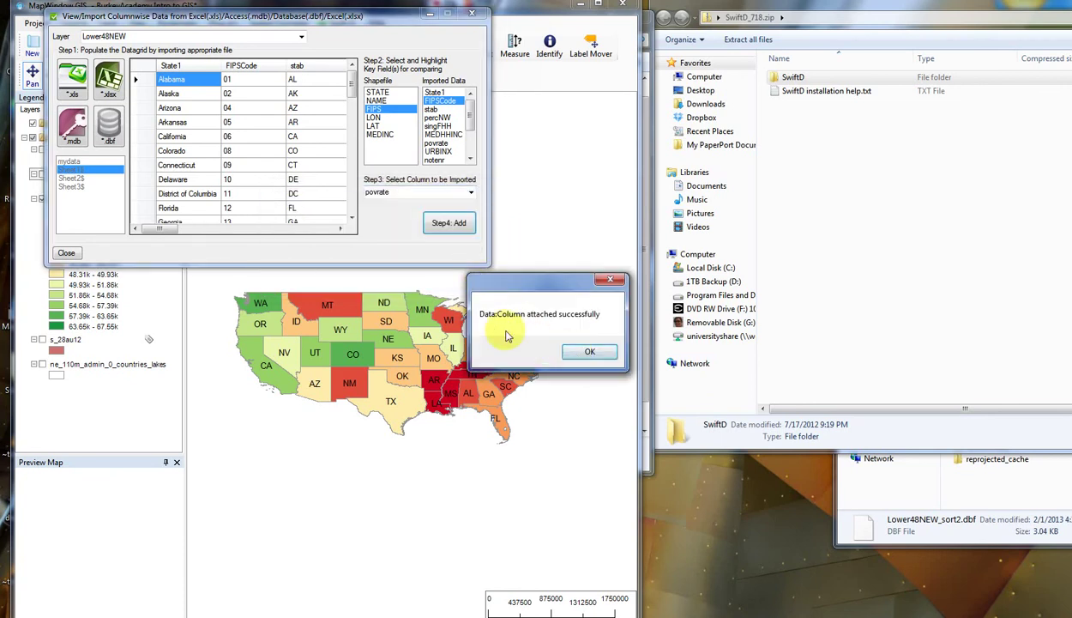
left_click(590, 351)
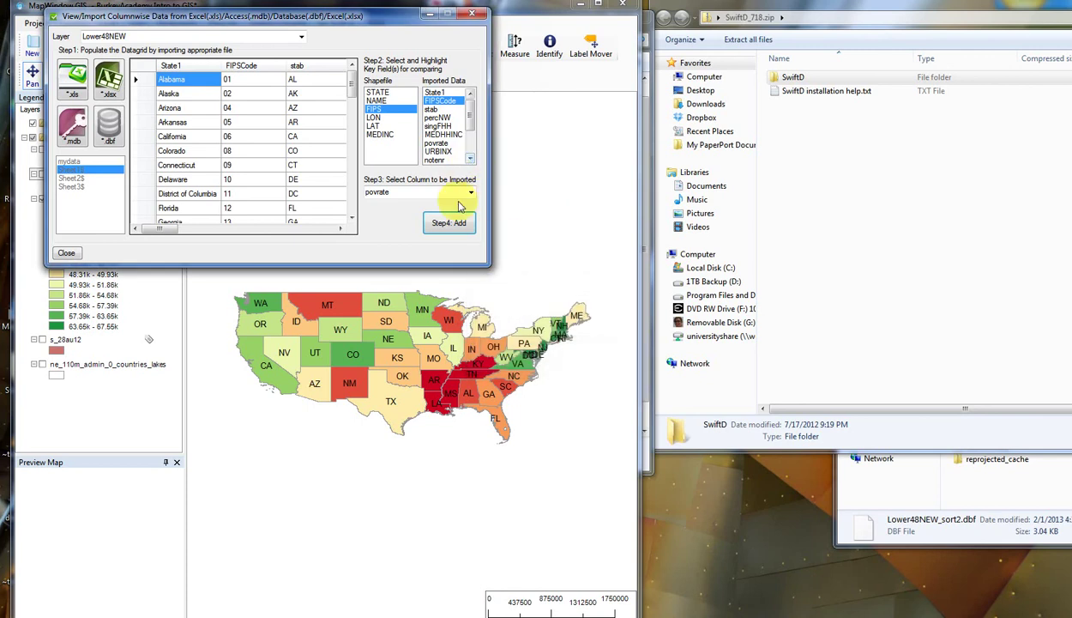
Step: Attach the URBINX column to Lower48NEW
left_click(469, 194)
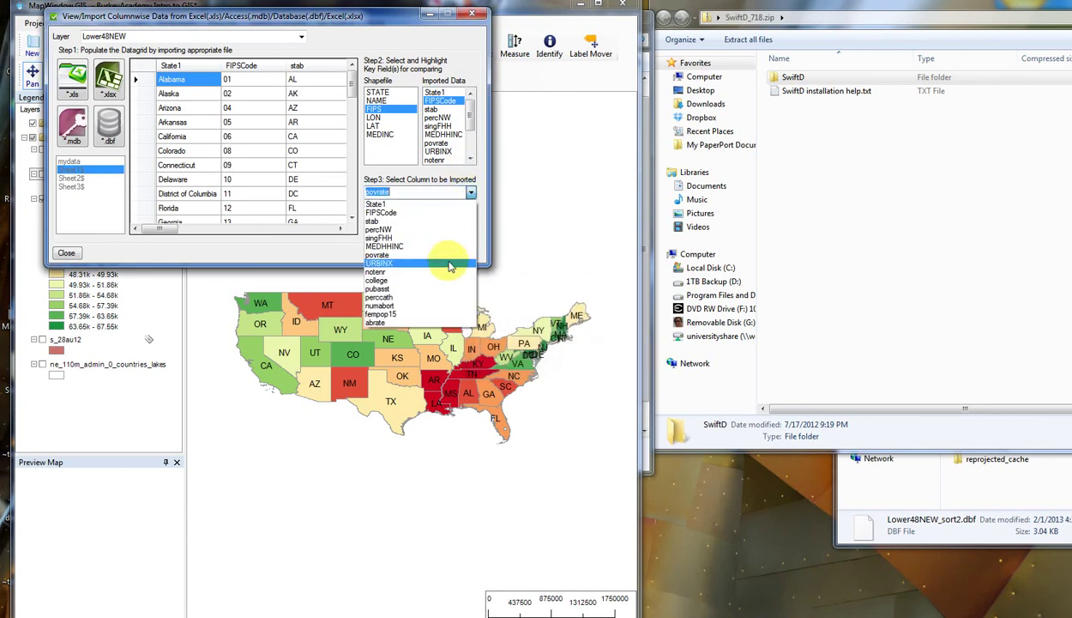
left_click(448, 266)
left_click(450, 224)
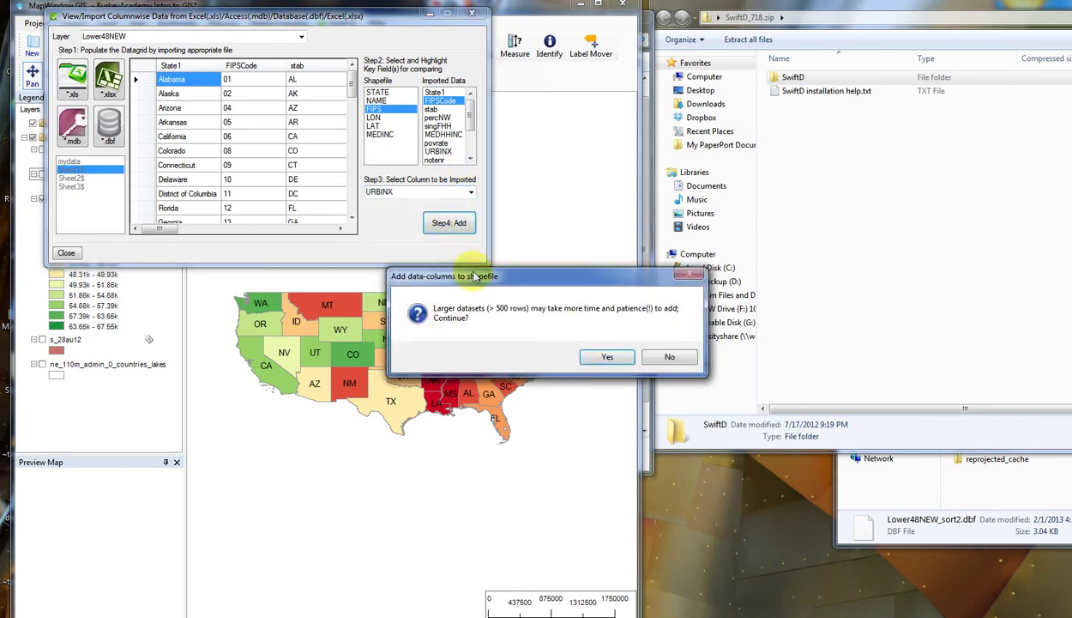
left_click(607, 356)
left_click(592, 354)
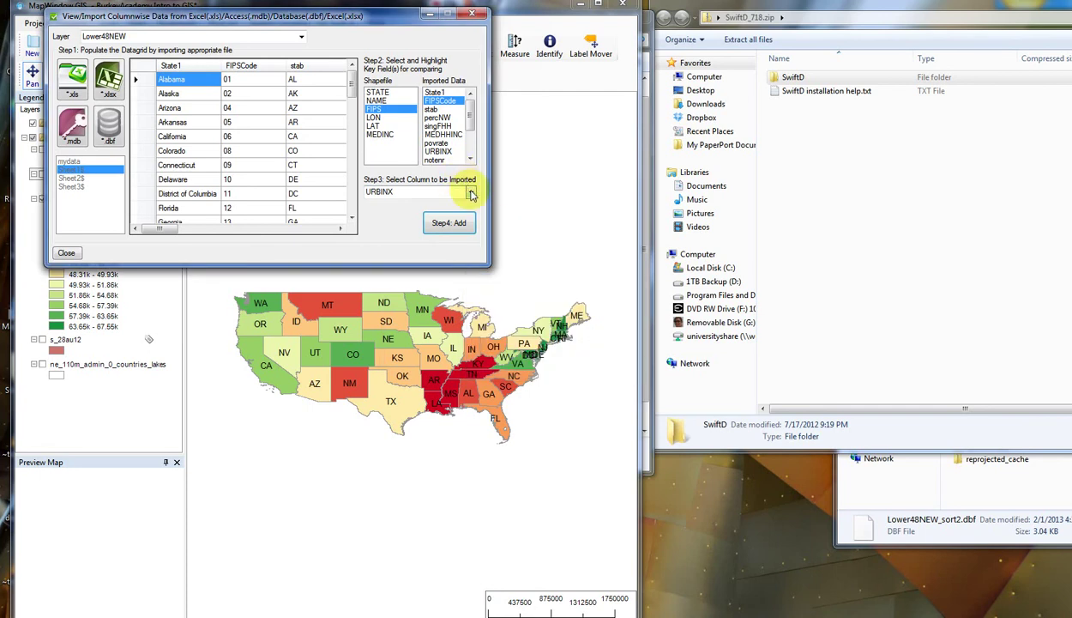
Step: Attach the pubasst column to Lower48NEW and close the import window
left_click(470, 193)
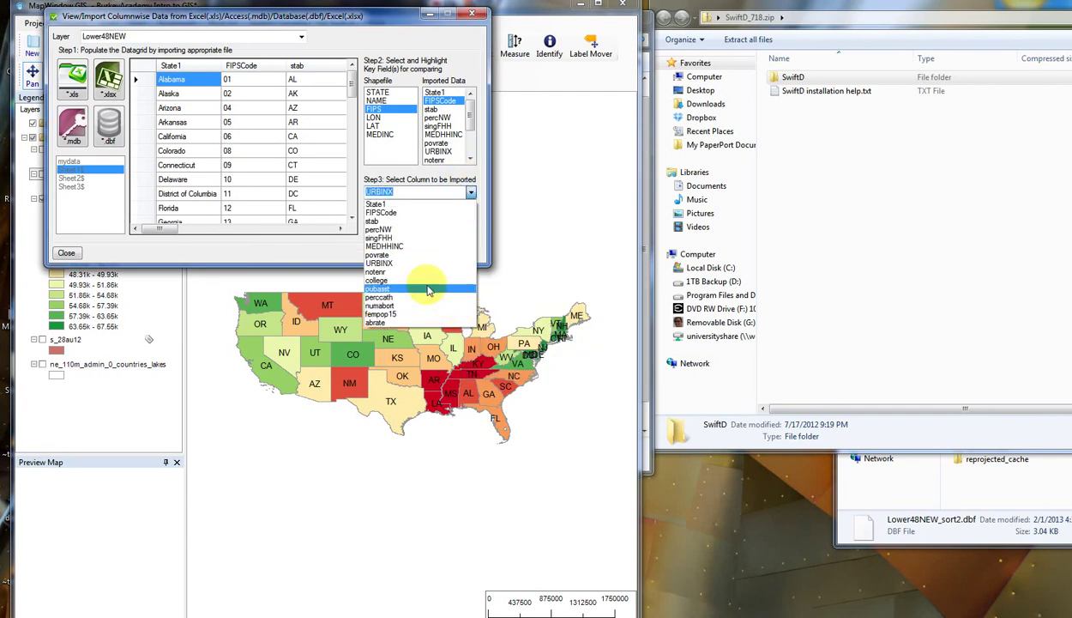
left_click(429, 290)
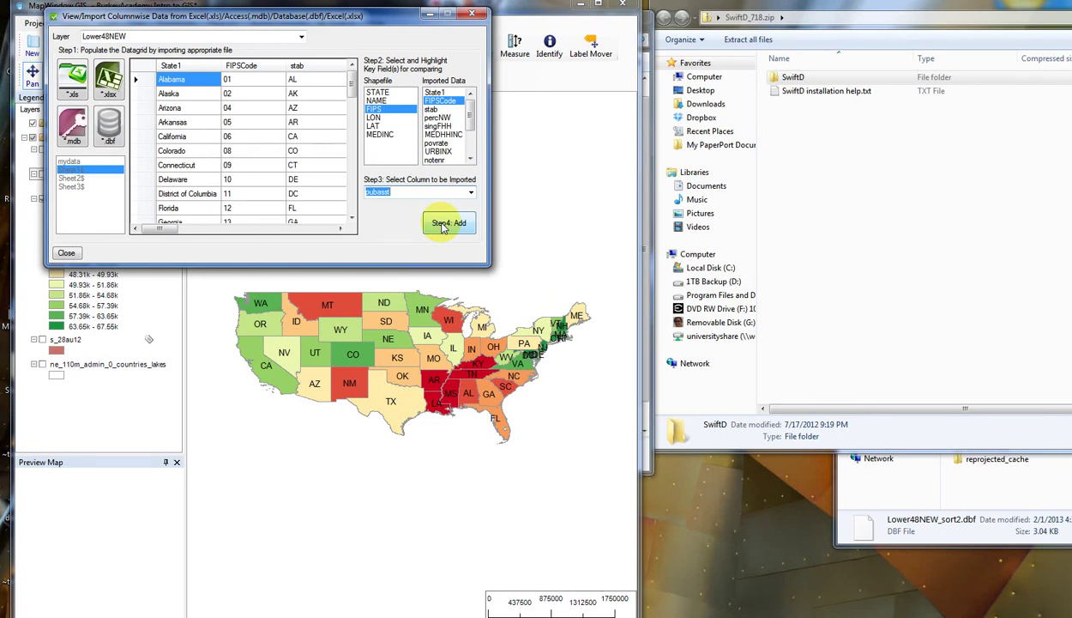
left_click(441, 226)
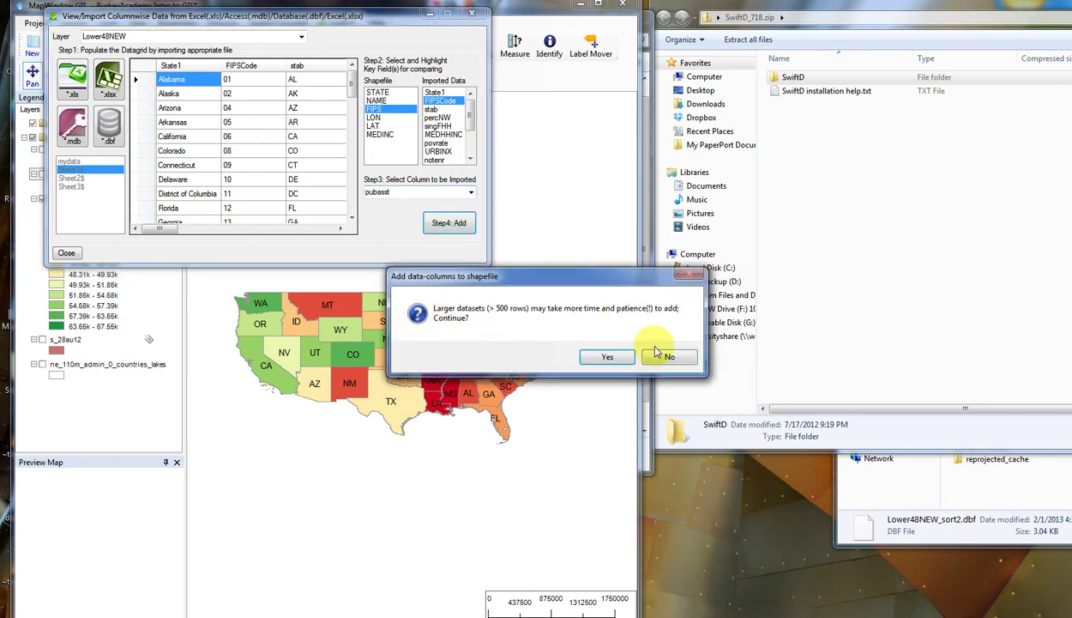
left_click(603, 355)
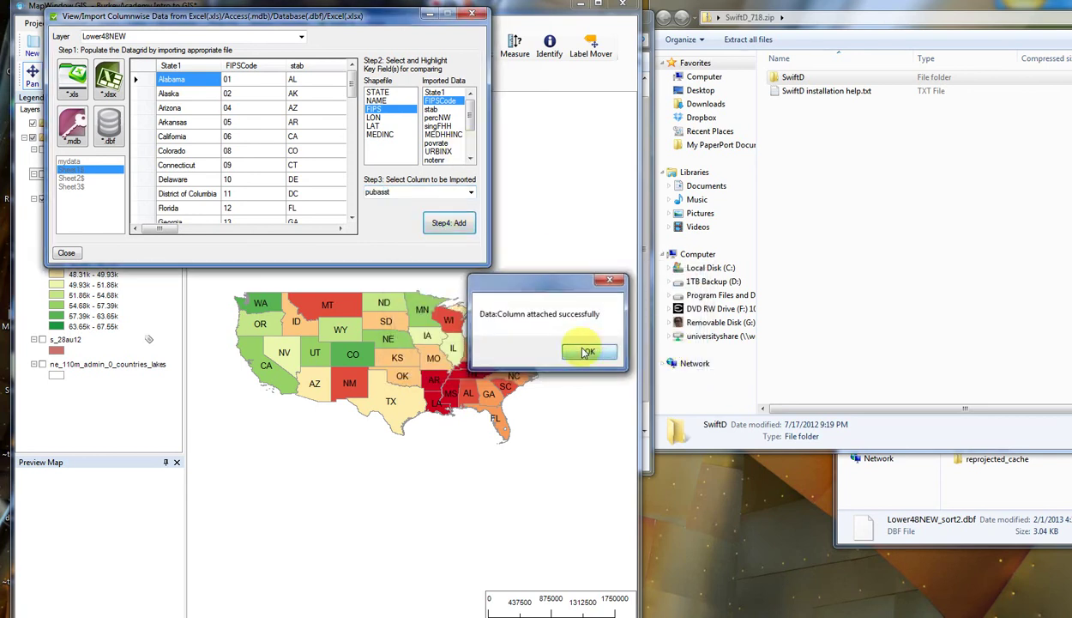
left_click(611, 347)
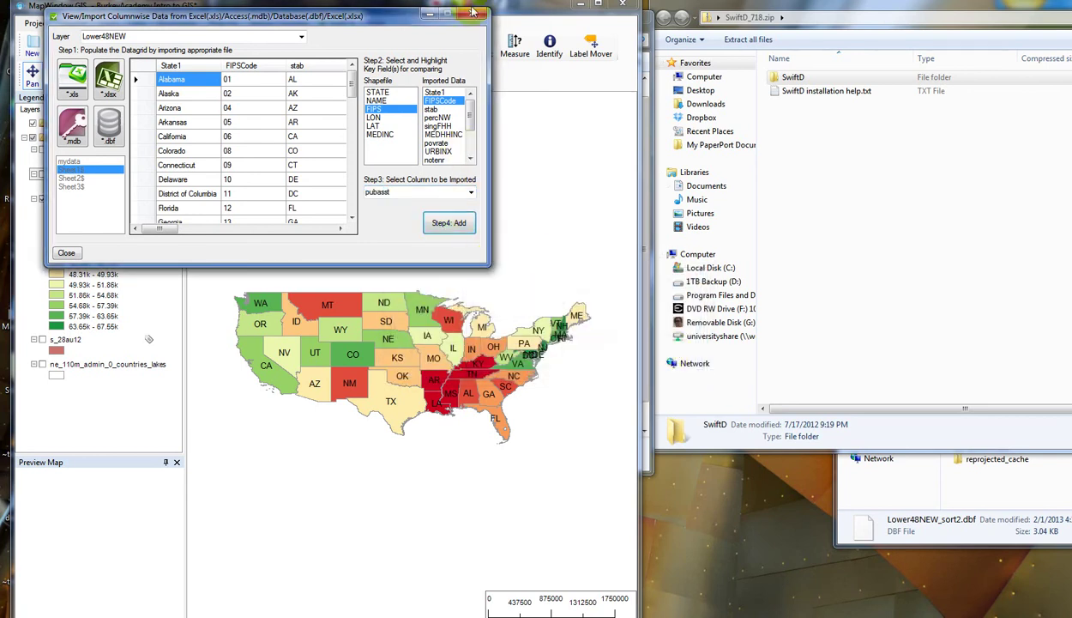
left_click(66, 253)
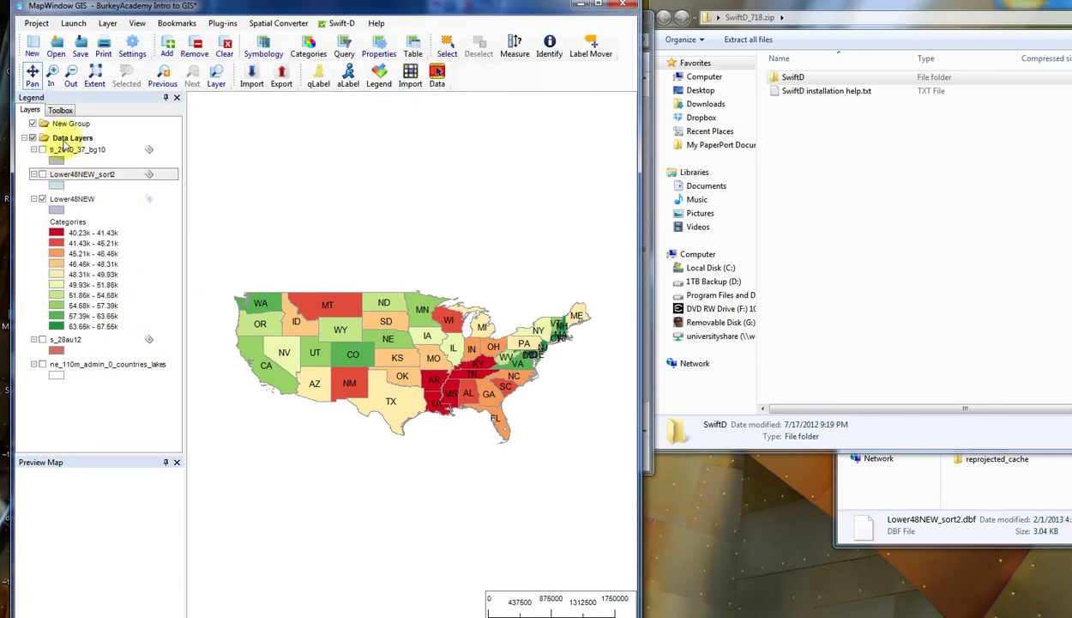
Step: View Lower48NEW's attribute table with povrate, URBINX and pubasst, then return to Firefox
right_click(70, 200)
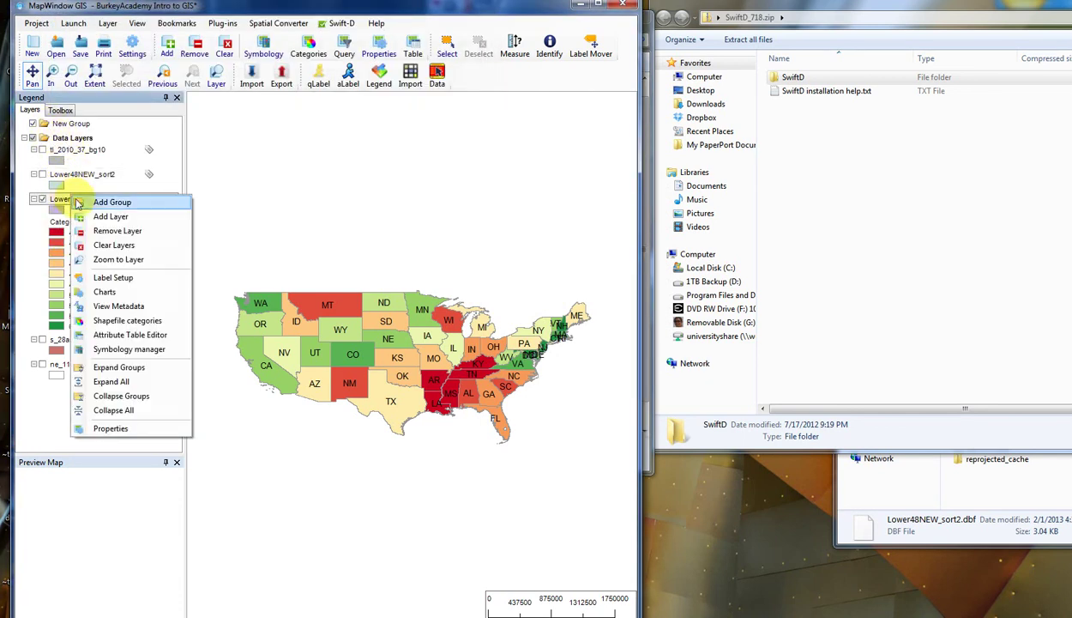
left_click(114, 335)
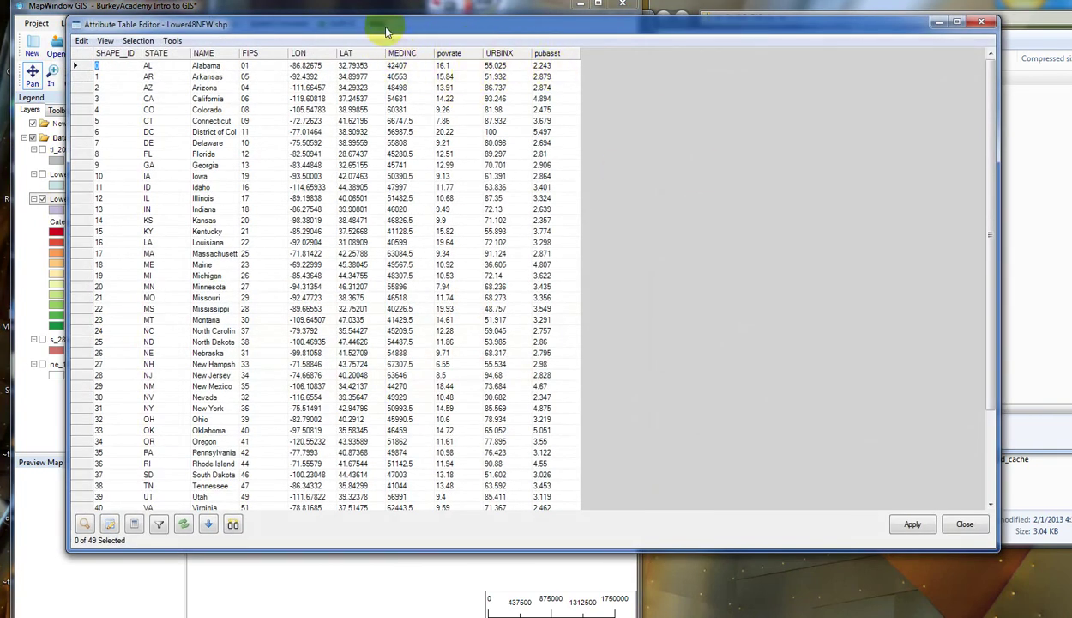
mouse_move(386, 31)
left_mouse_down()
mouse_move(362, 41)
mouse_move(367, 26)
left_mouse_up()
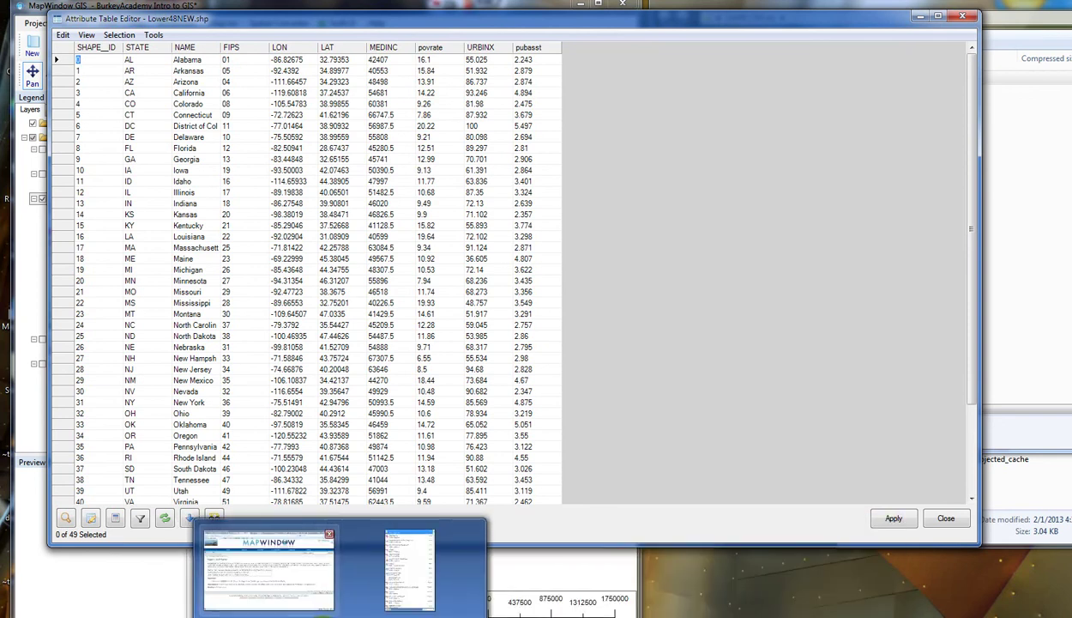
left_click(269, 570)
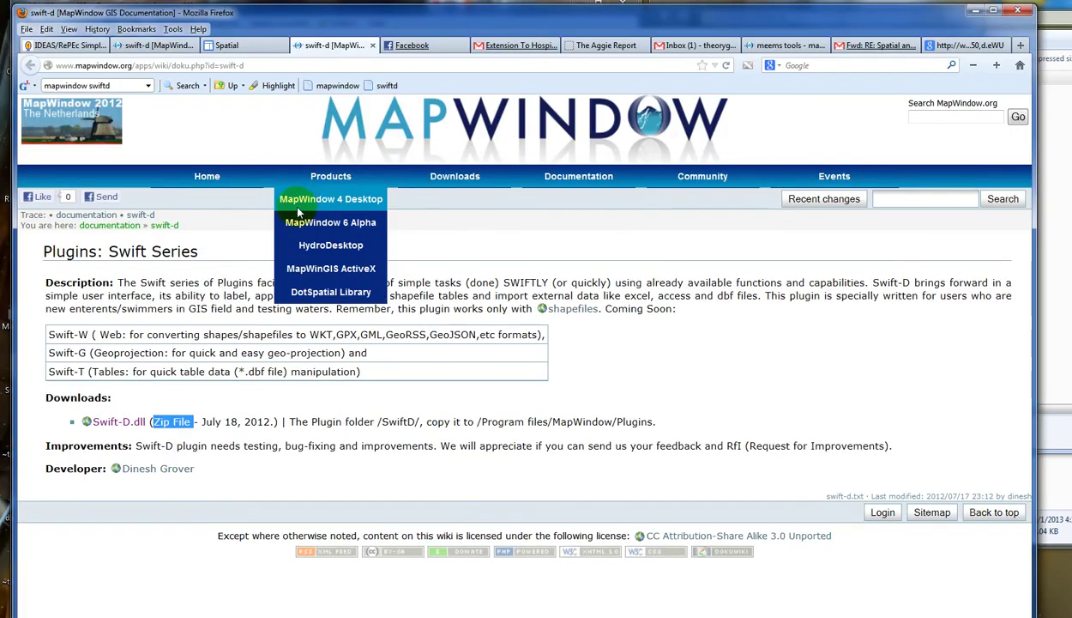
Step: Show the top of the GIS & Spatial Econometrics Project page on the Spatial tab
left_click(230, 44)
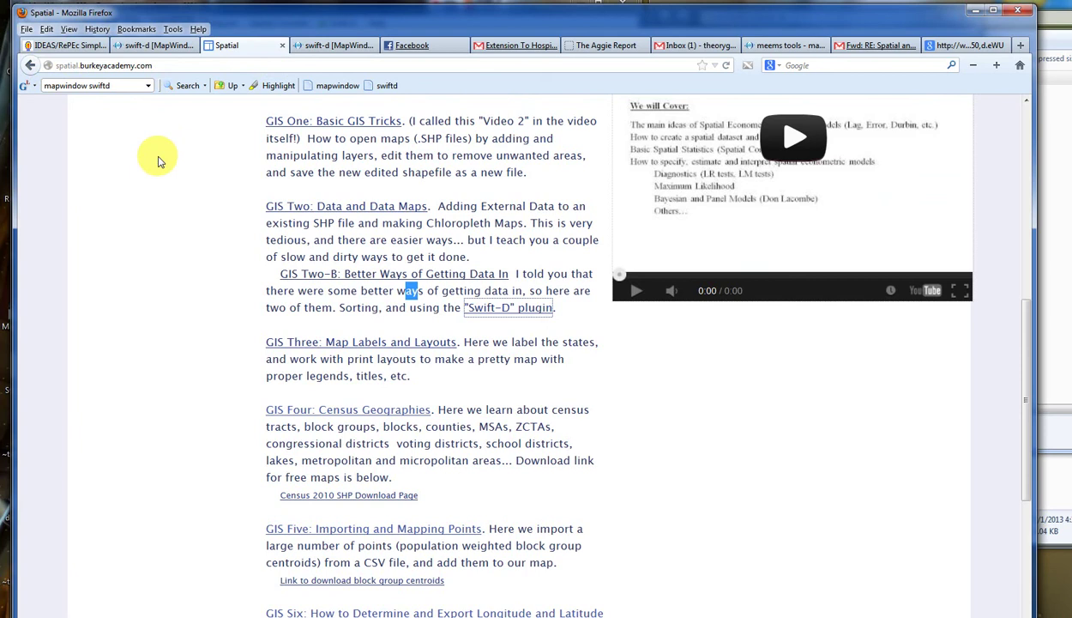
scroll(634, 378, "up", 10)
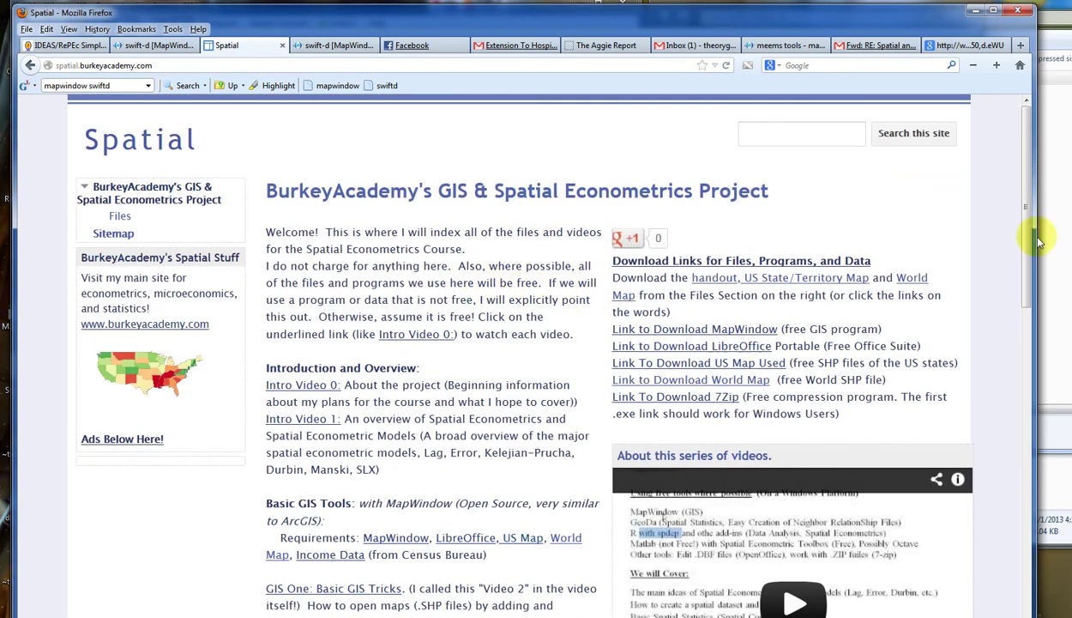